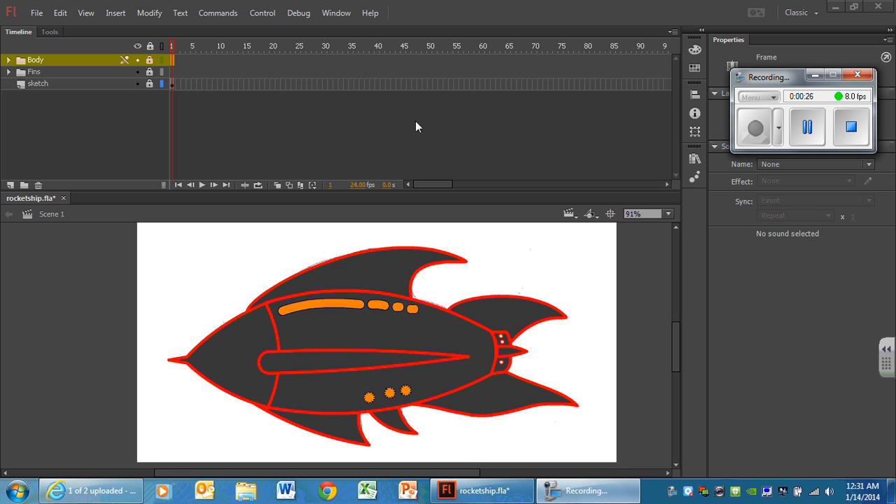
Step: Hide the Body and Fins layer folders, and expand both folders to show their layers
click(137, 60)
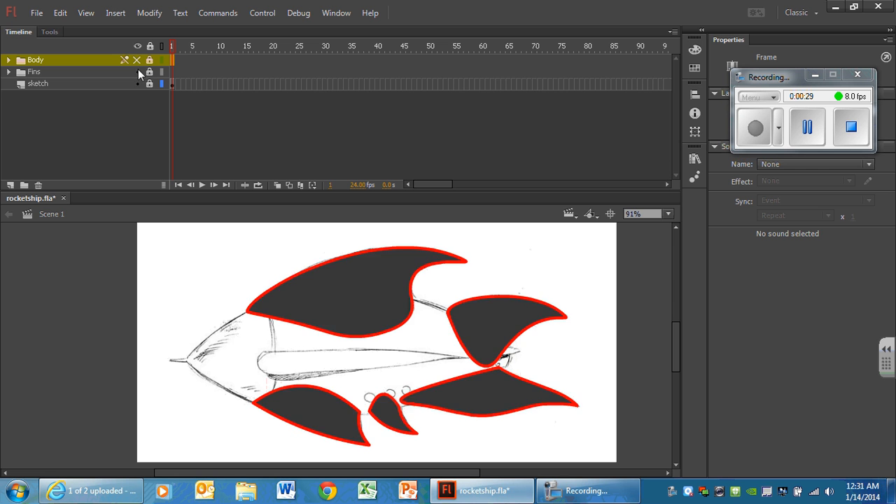
click(138, 72)
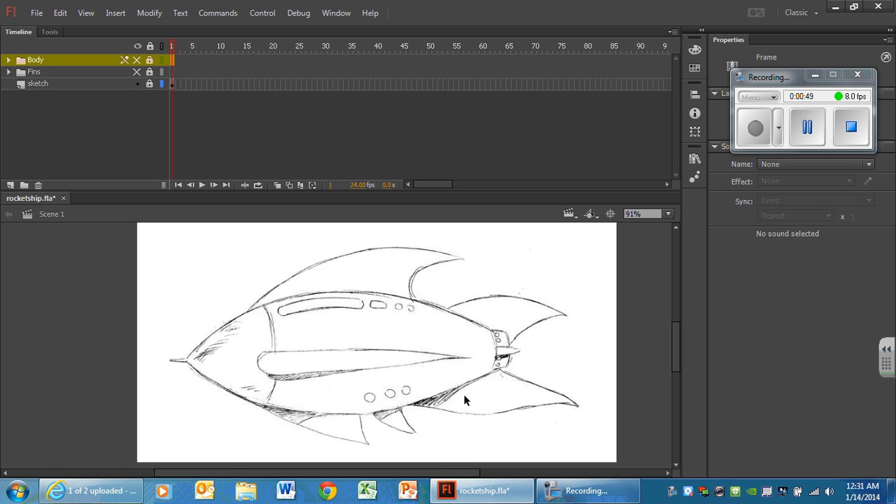
click(9, 60)
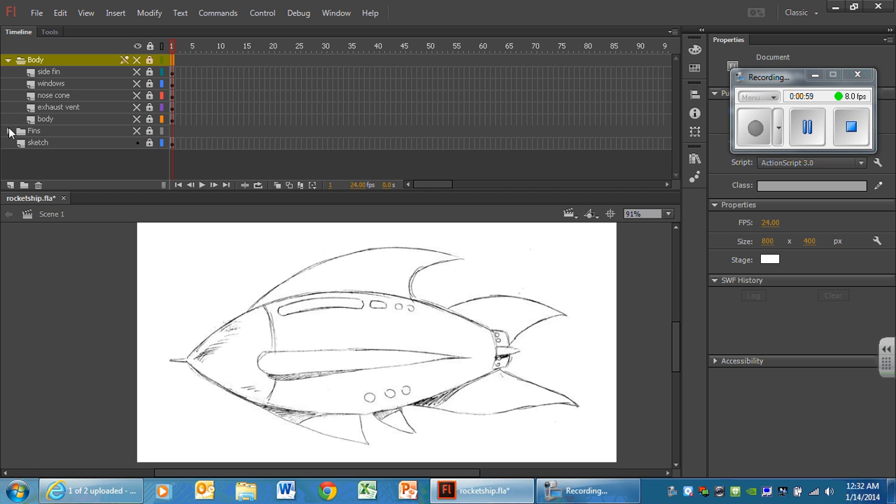
click(8, 131)
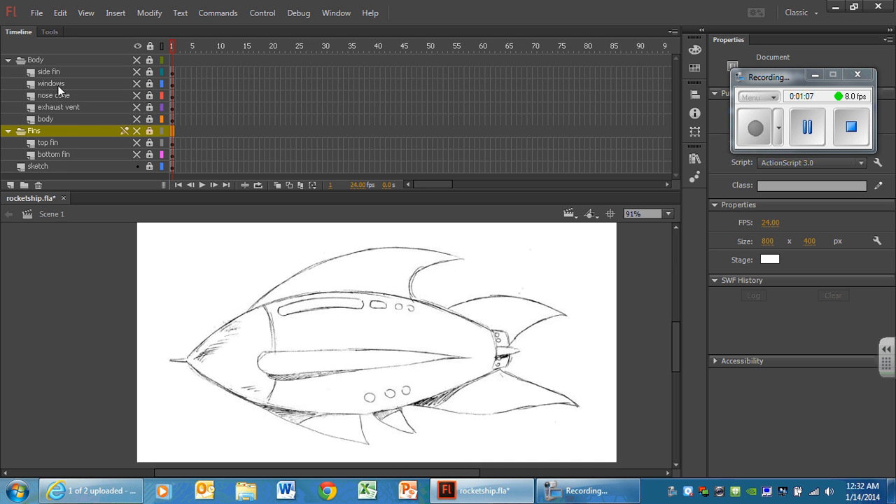
Step: Select the side fin layer in the Body folder, make it visible and unlock it
click(67, 70)
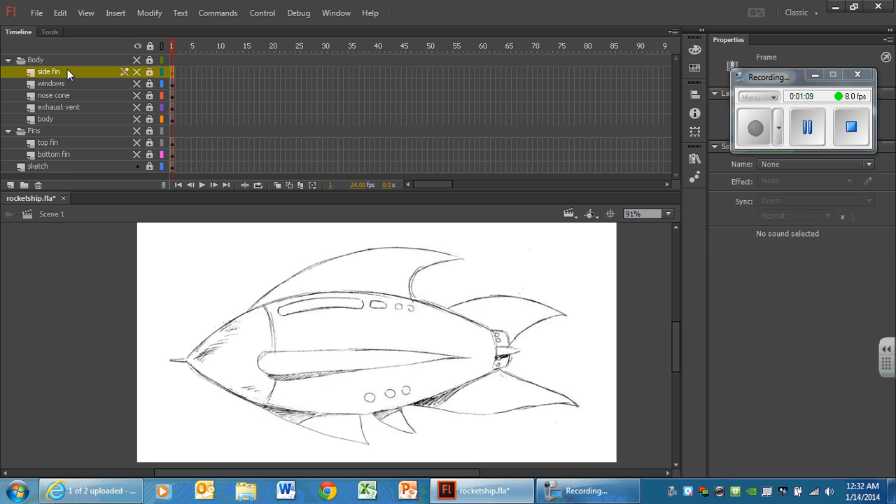
click(136, 71)
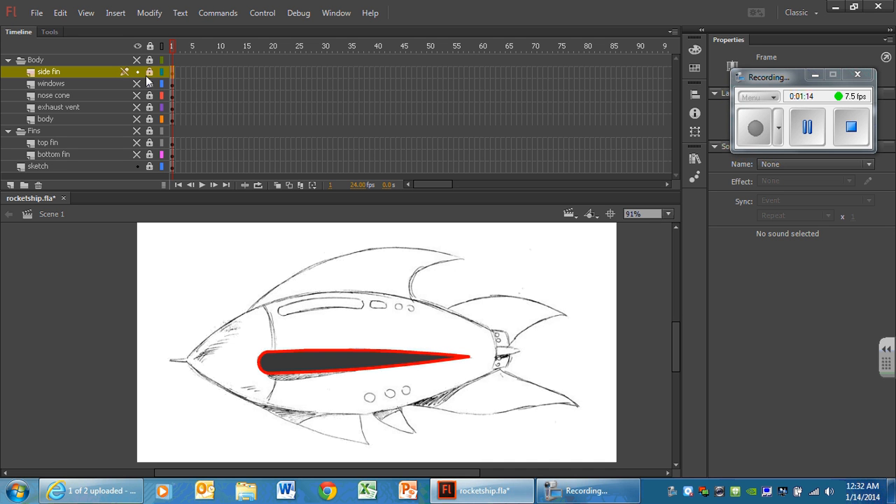
click(150, 73)
Step: Activate the Brush tool for work on the side fin and set its fill color to medium gray
click(49, 32)
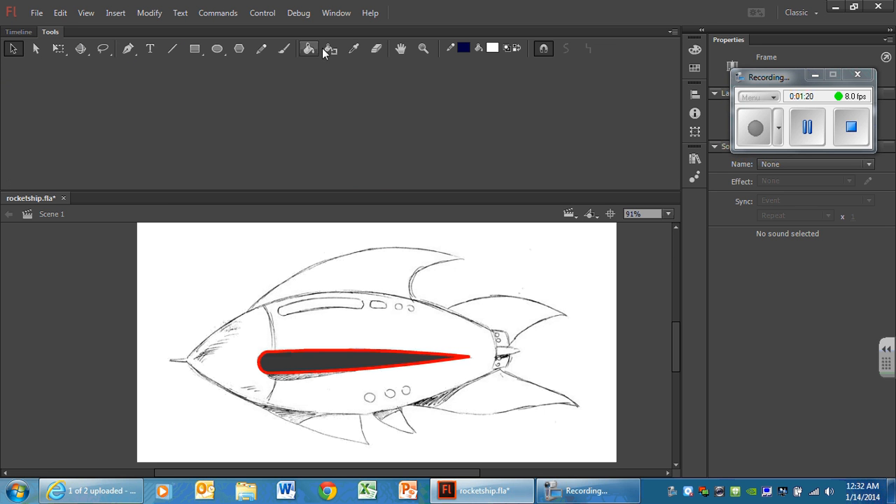
click(423, 49)
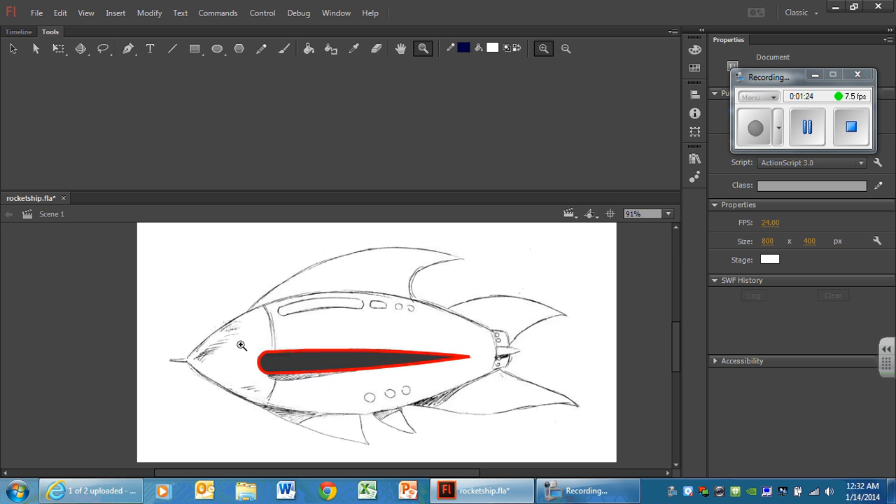
drag(241, 344, 377, 407)
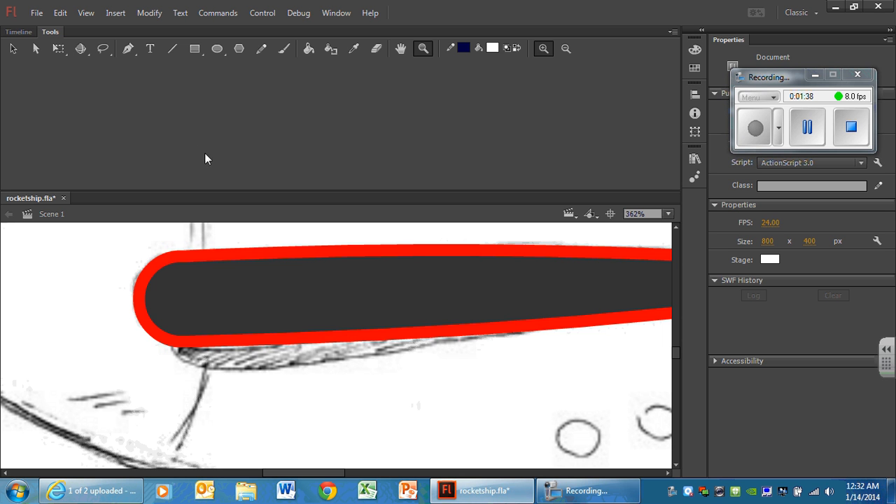
click(285, 47)
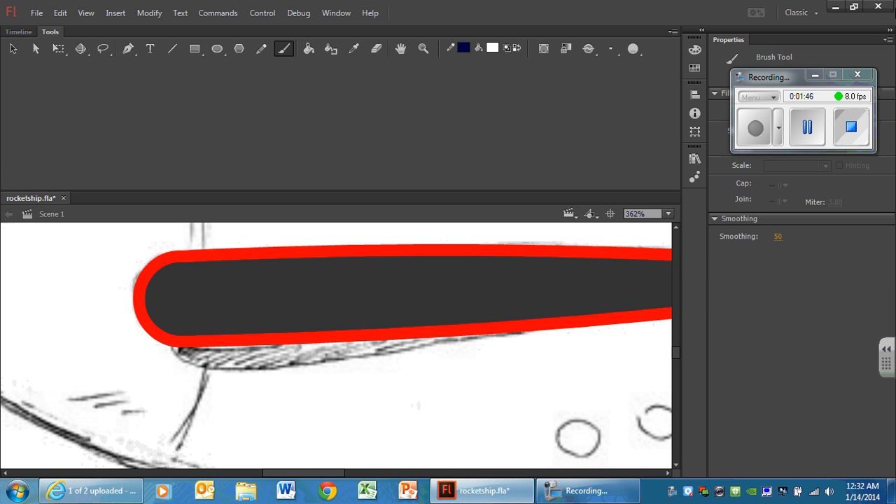
click(814, 75)
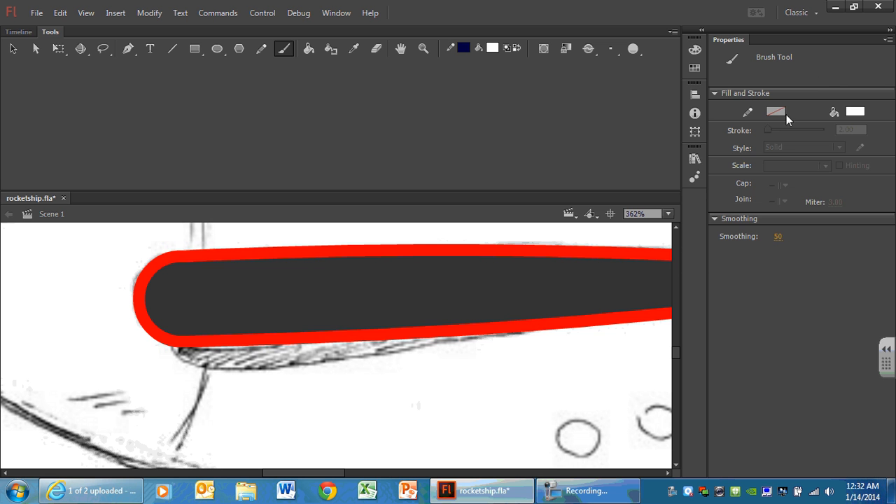
click(860, 109)
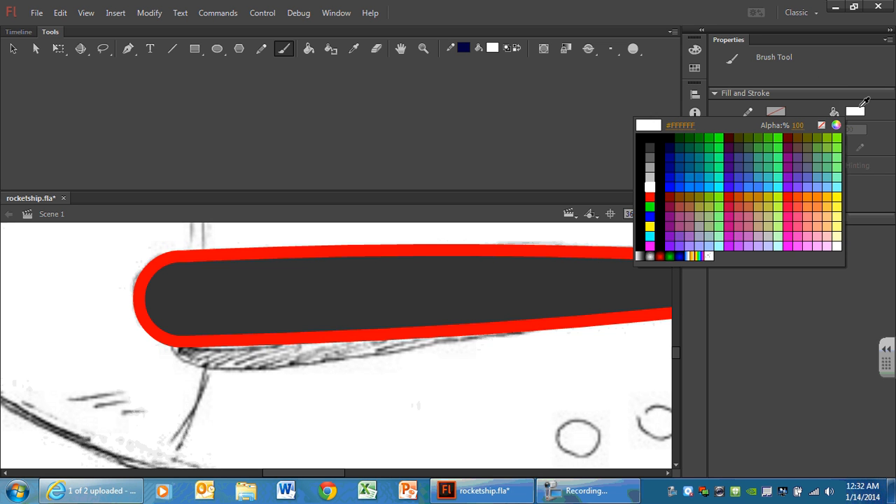
click(651, 167)
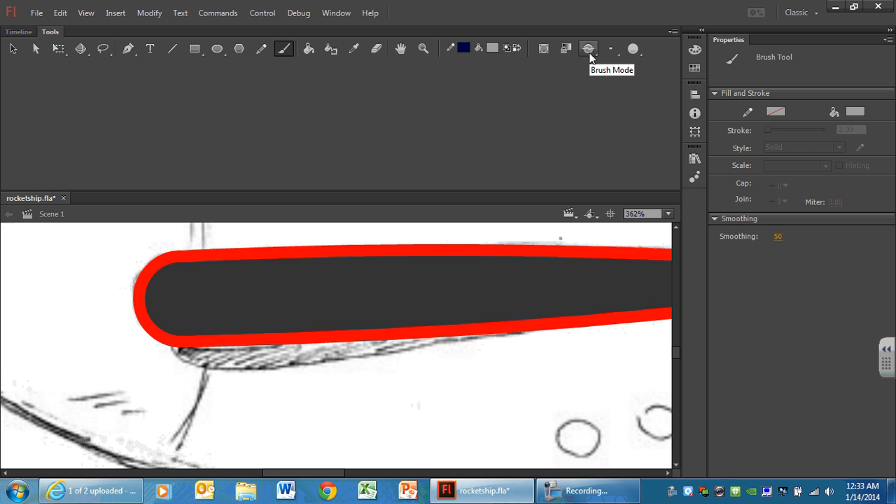
Step: Choose the round brush shape and the largest brush size
click(636, 50)
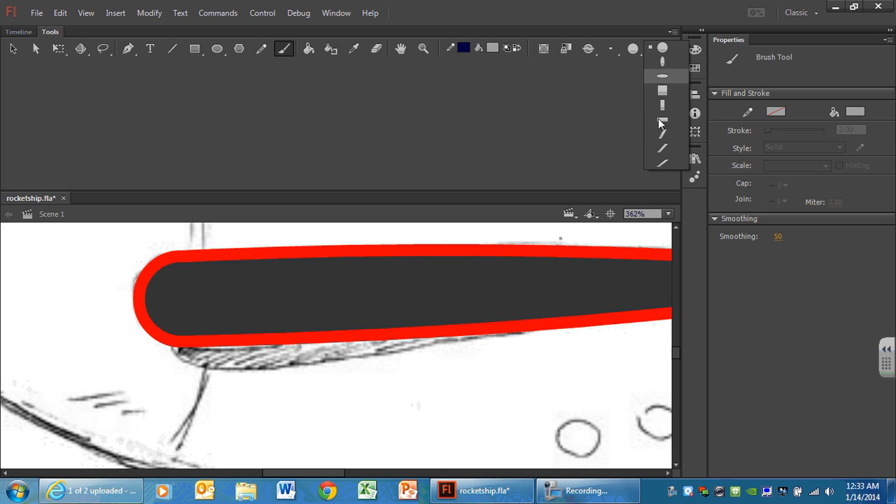
click(656, 47)
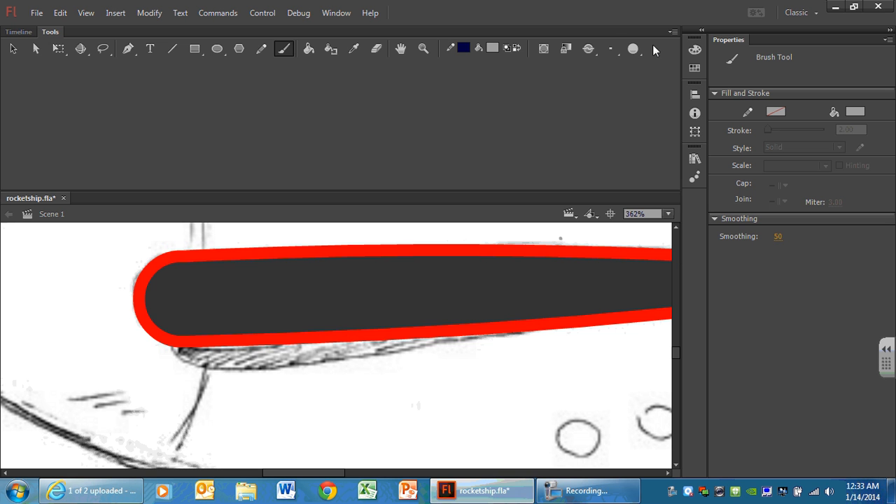
click(615, 54)
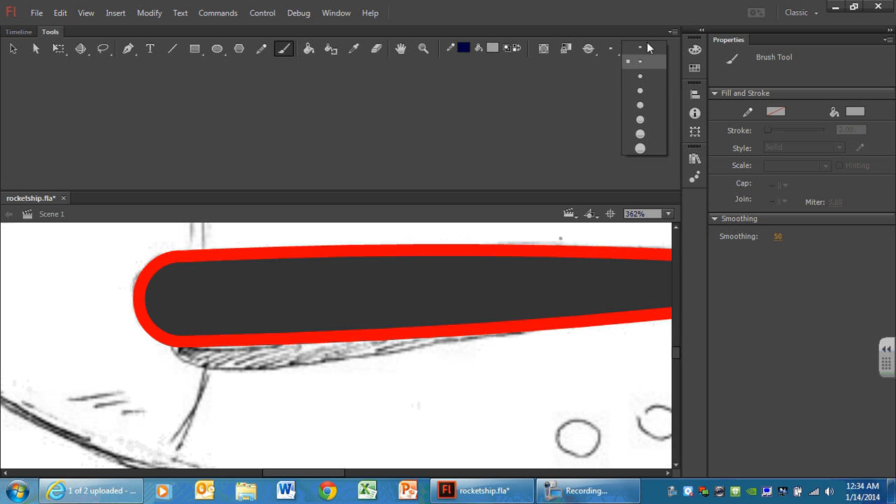
click(648, 146)
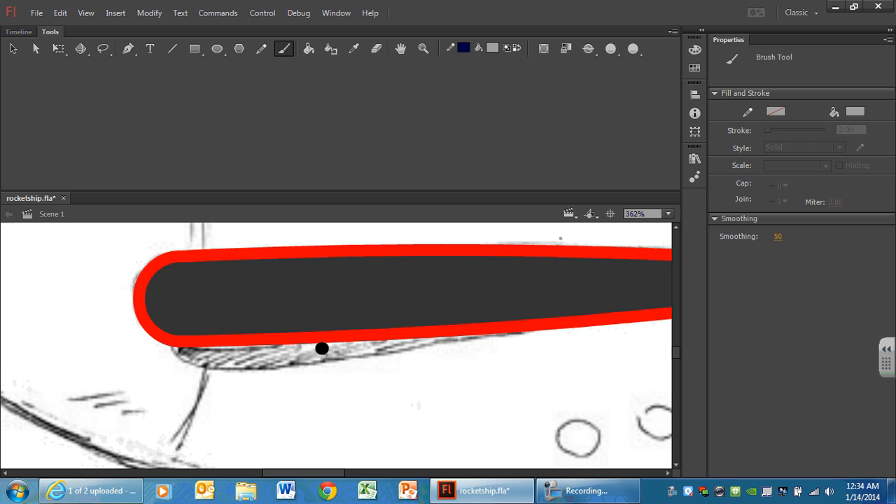
Step: Step the brush size down and back up again
key(bracketleft)
key(bracketleft)
key(bracketleft)
key(bracketleft)
key(bracketleft)
key(bracketleft)
key(bracketleft)
key(bracketleft)
key(bracketleft)
key(bracketright)
key(bracketright)
key(bracketright)
key(bracketright)
Step: Set the brush mode to Paint Behind, with the largest brush size and the round shape
click(588, 49)
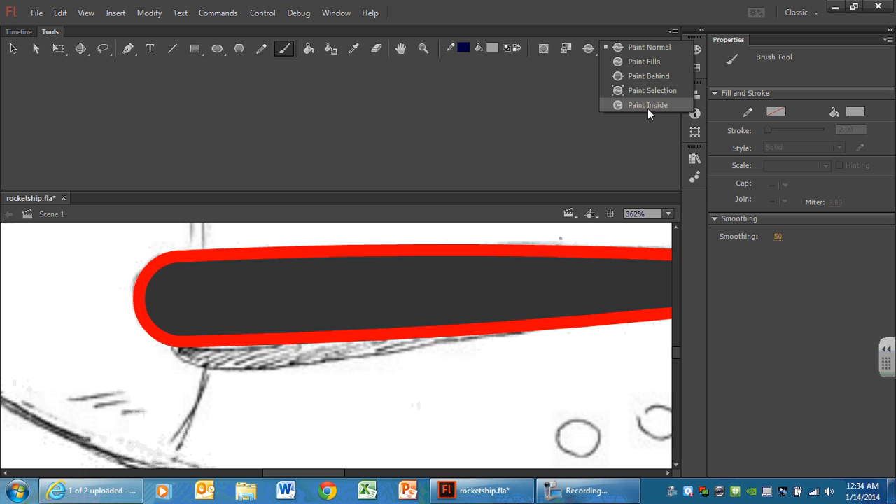
click(631, 74)
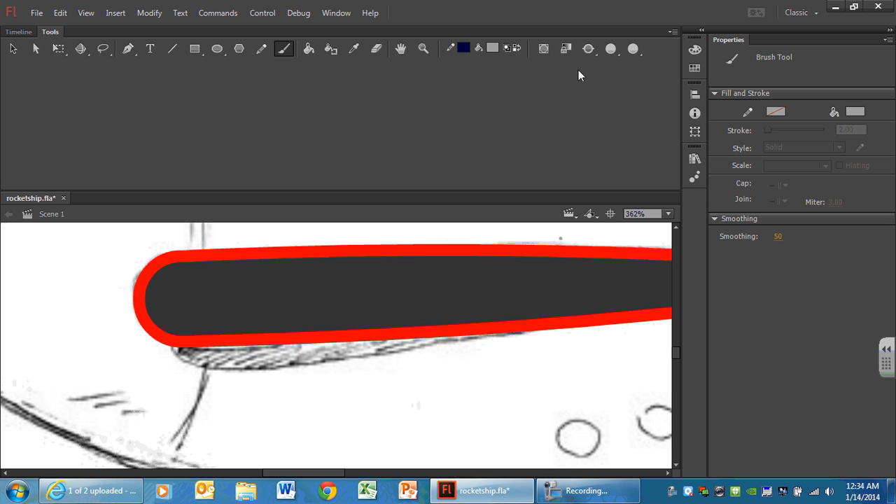
click(588, 49)
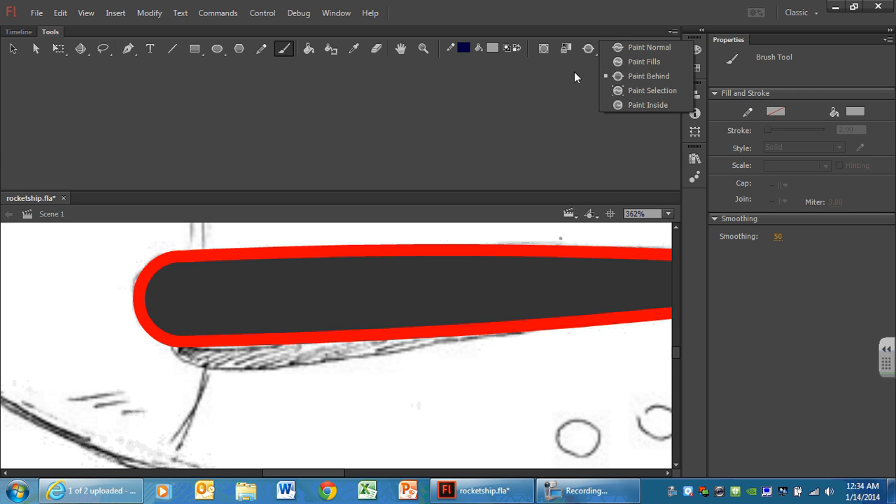
click(575, 71)
click(610, 48)
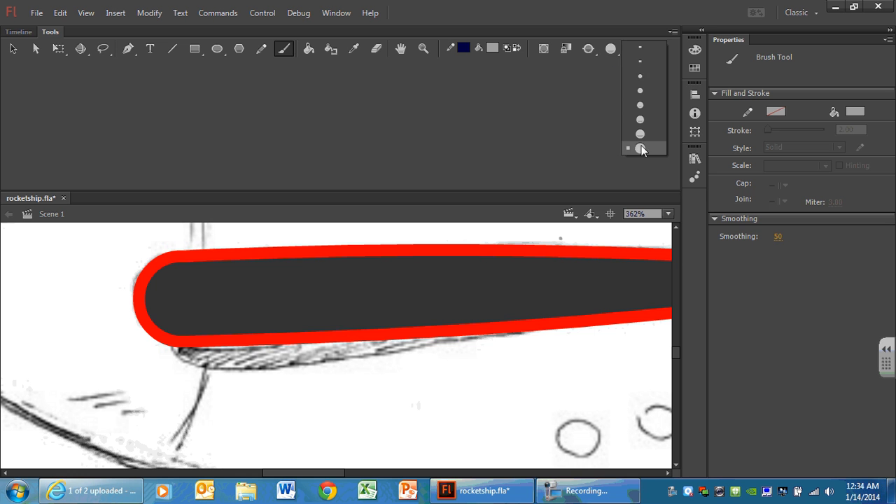
click(640, 149)
click(634, 48)
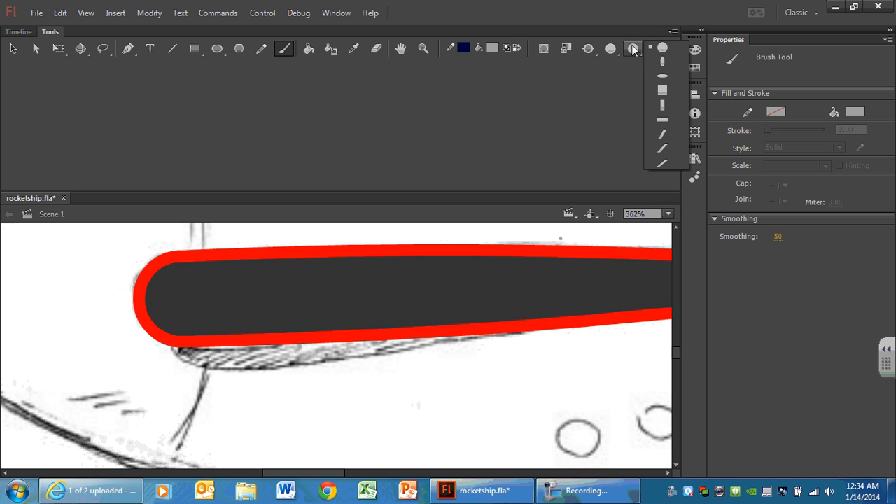
click(633, 48)
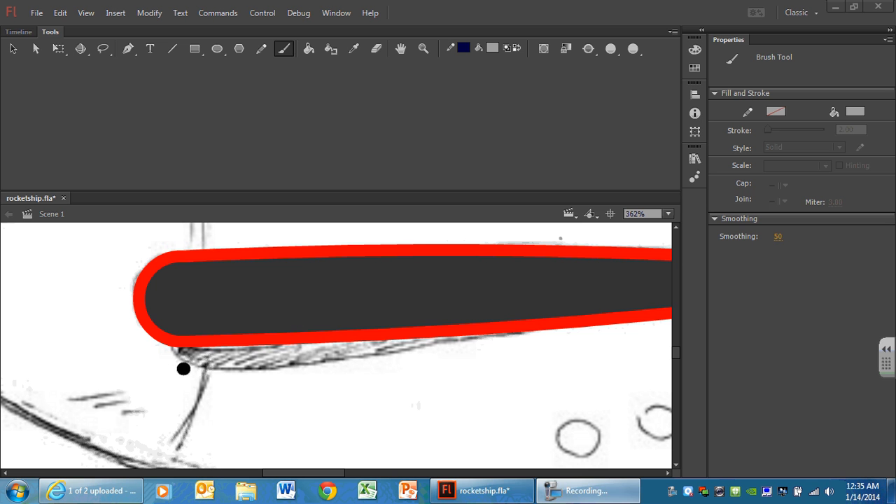
Step: Paint gray shading beneath the front of the side fin, and undo the test stroke made across the fin
mouse_move(170, 340)
mouse_down()
mouse_move(201, 356)
mouse_move(176, 342)
mouse_move(204, 360)
mouse_move(259, 354)
mouse_move(220, 348)
mouse_move(206, 354)
mouse_move(213, 359)
mouse_move(194, 358)
mouse_move(211, 367)
mouse_move(296, 342)
mouse_move(261, 348)
mouse_move(290, 357)
mouse_move(246, 361)
mouse_move(248, 351)
mouse_move(225, 362)
mouse_move(264, 370)
mouse_move(246, 363)
mouse_move(271, 353)
mouse_up()
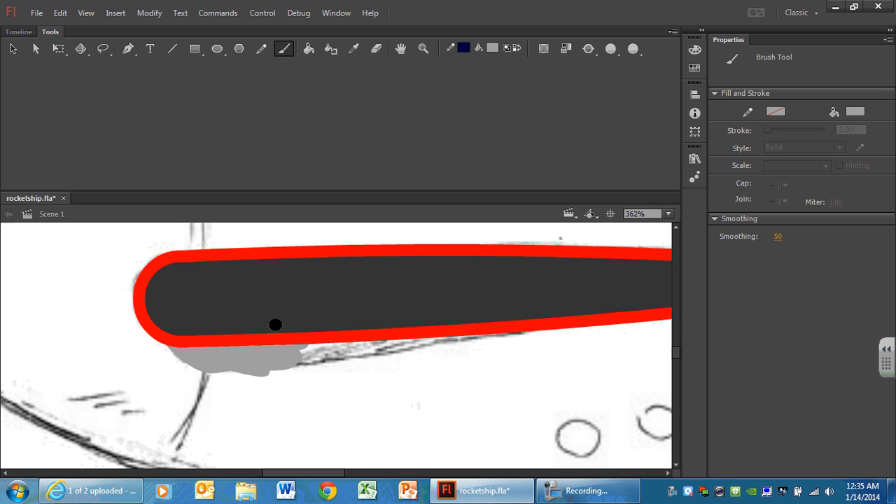
mouse_move(276, 324)
mouse_down()
mouse_move(252, 374)
mouse_move(215, 313)
mouse_move(231, 356)
mouse_move(225, 310)
mouse_up()
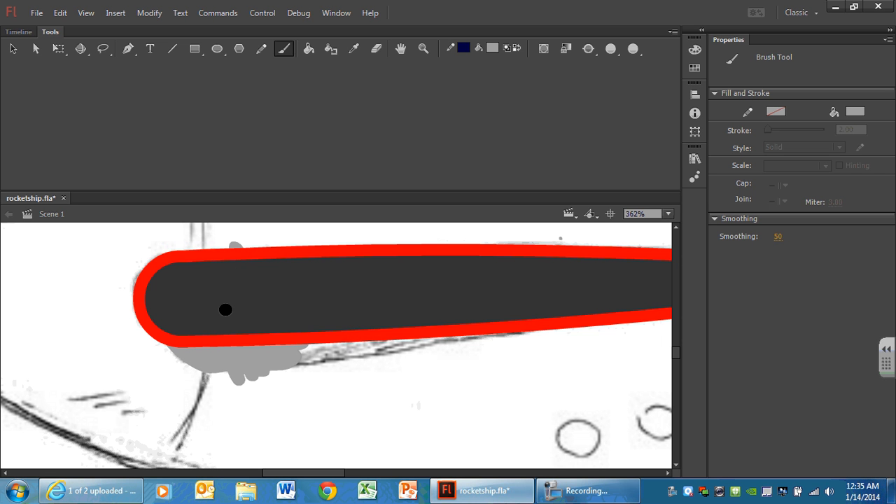
key(alt)
key(ctrl+z)
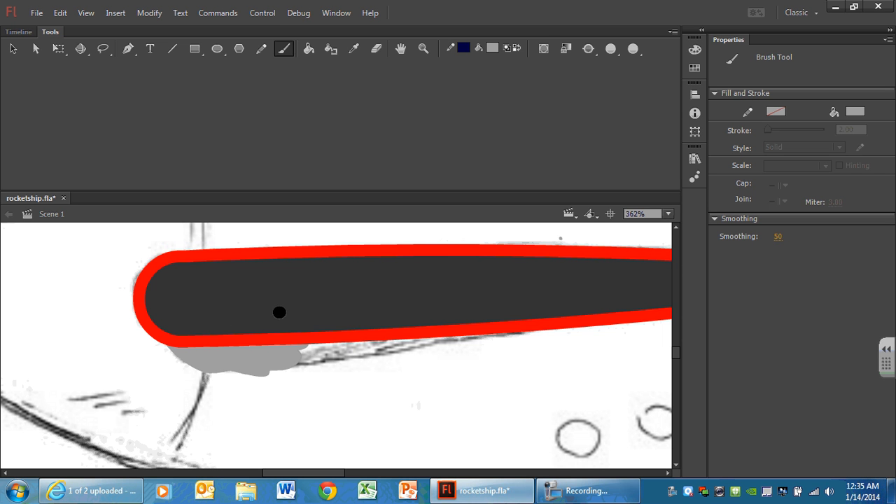
Step: Extend the gray shadow along the underside of the side fin over the sketched shading, and undo the extra stroke that thickens it
mouse_move(173, 342)
mouse_down()
mouse_move(198, 362)
mouse_move(278, 376)
mouse_move(500, 336)
mouse_move(316, 346)
mouse_move(262, 366)
mouse_move(299, 362)
mouse_move(254, 365)
mouse_move(522, 326)
mouse_move(446, 344)
mouse_move(292, 357)
mouse_up()
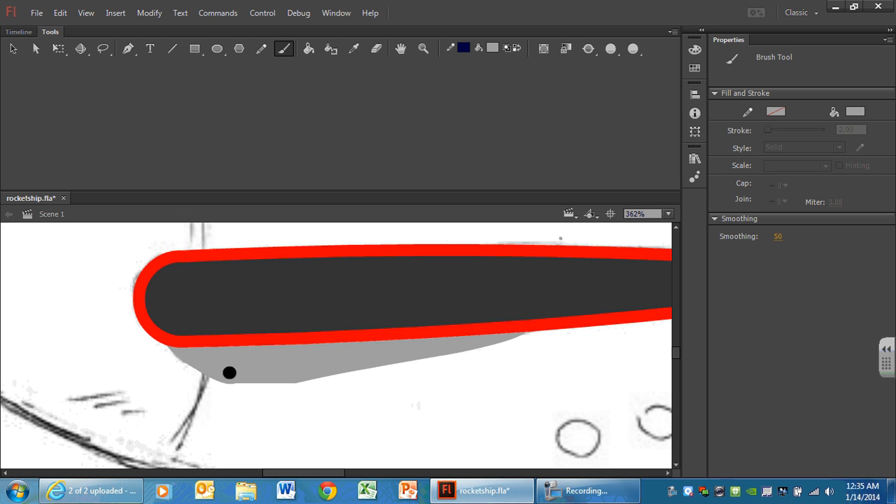
mouse_move(172, 339)
mouse_down()
mouse_move(192, 343)
mouse_move(175, 344)
mouse_move(242, 382)
mouse_move(281, 384)
mouse_move(308, 372)
mouse_up()
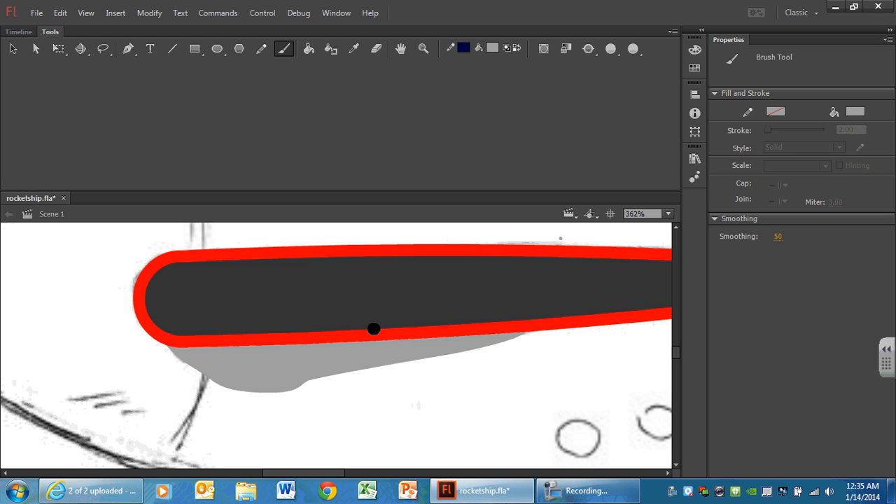
key(ctrl+z)
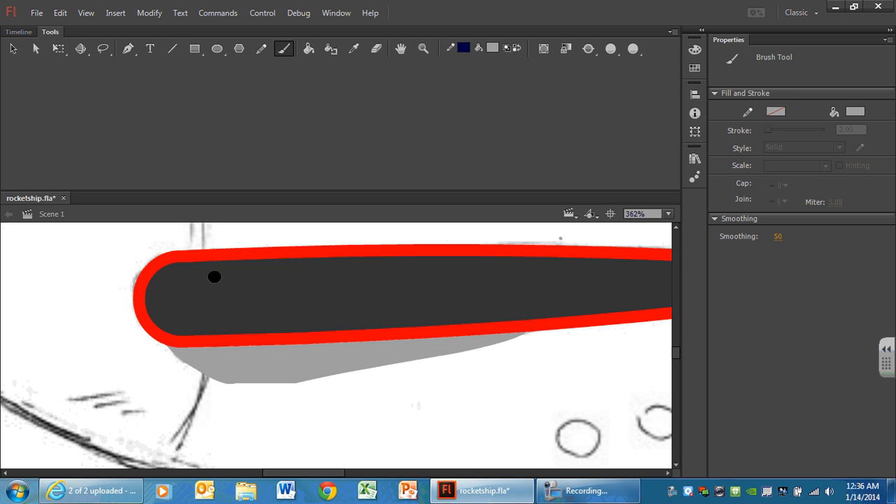
Step: Switch from the Brush to the Selection tool and save the rocketship.fla document
click(12, 50)
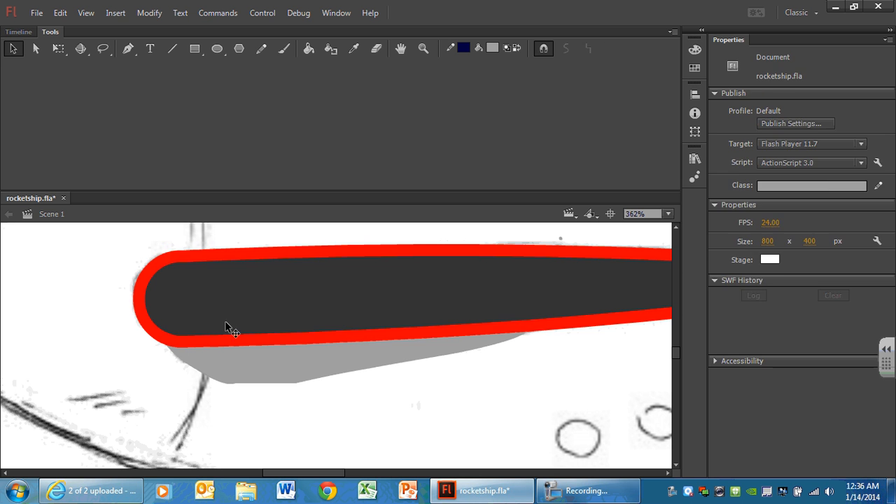
click(225, 318)
click(310, 408)
click(33, 12)
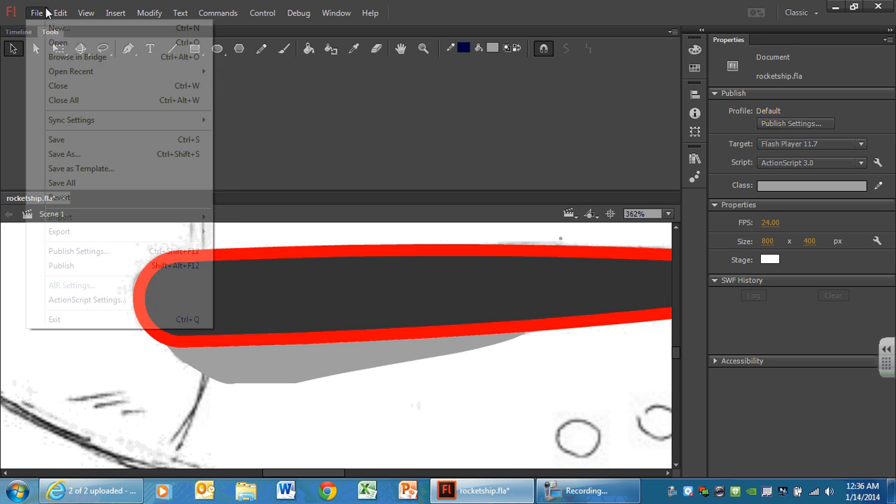
click(79, 144)
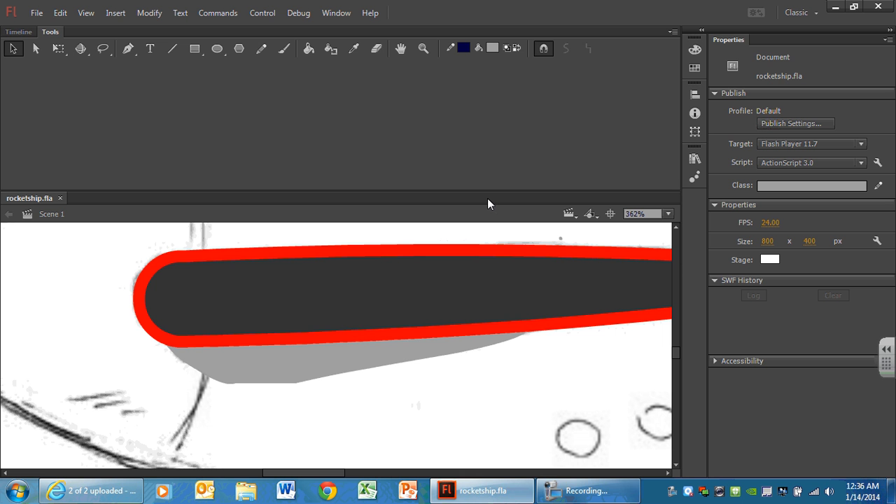
Step: Bring back the timeline layers and fit the whole rocket drawing in the window
click(18, 32)
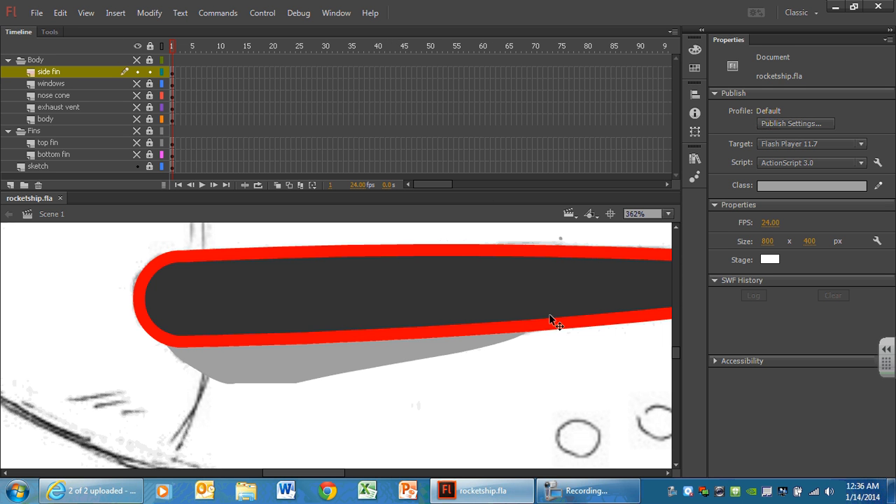
key(space)
drag(528, 352, 496, 241)
drag(444, 329, 425, 287)
click(669, 214)
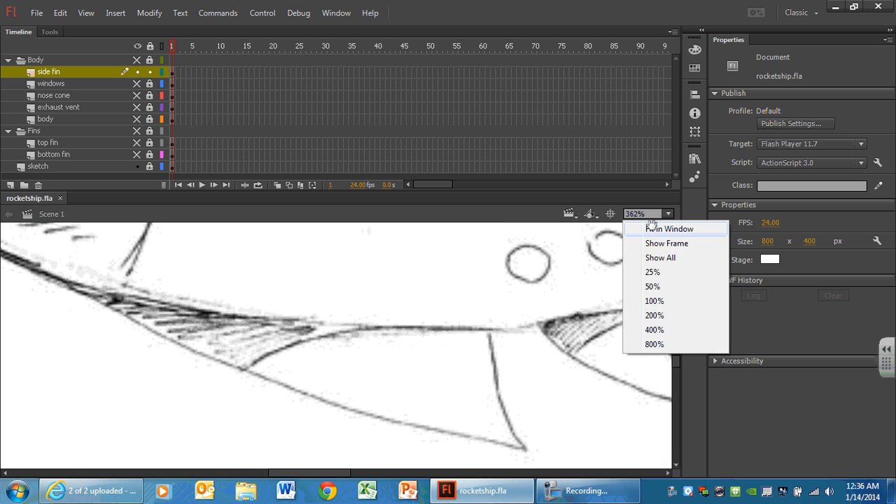
click(662, 229)
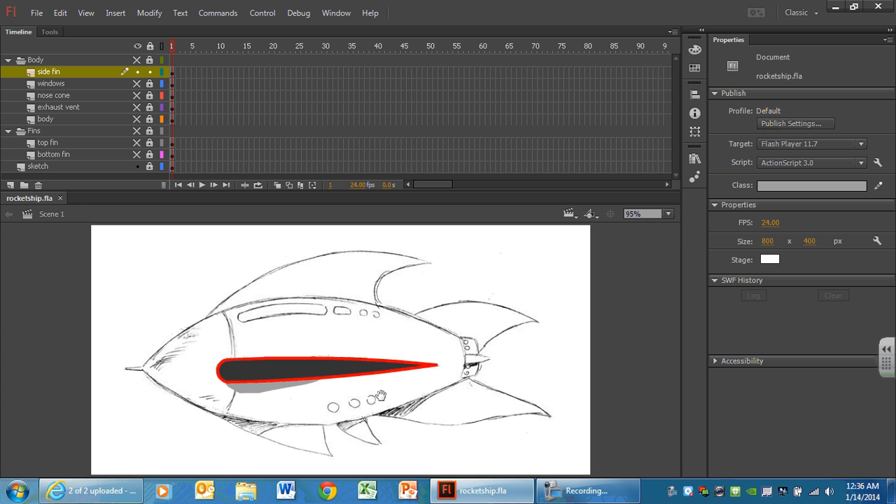
Step: Hide and lock the side fin layer, and make the bottom fin layer active, visible and unlocked
click(136, 72)
click(61, 155)
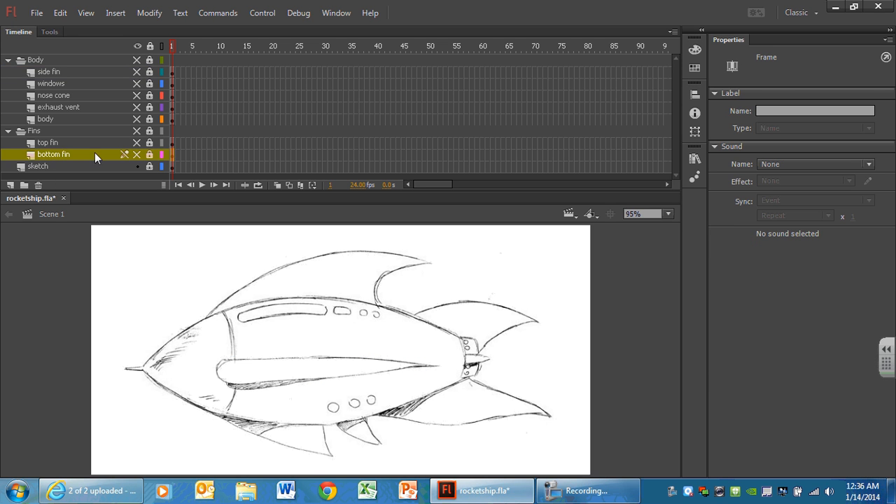
click(137, 154)
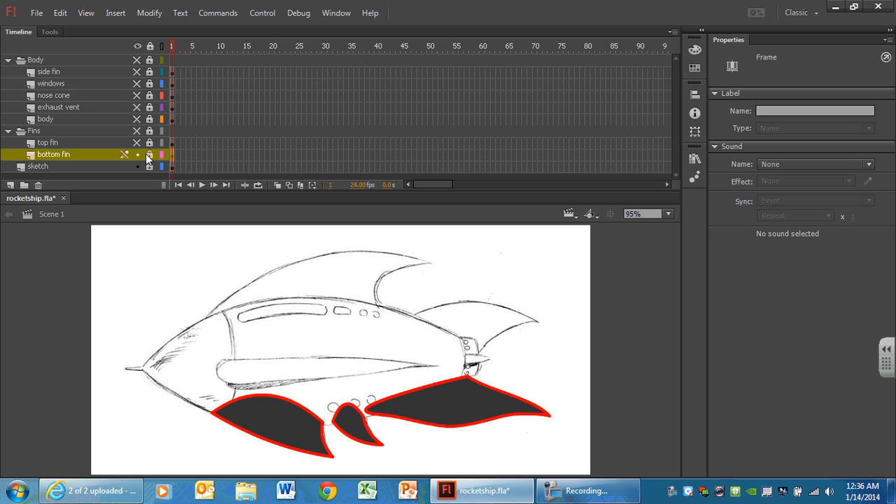
click(149, 155)
Step: Make the body layer visible and display it as an outline over the bottom fins
click(137, 119)
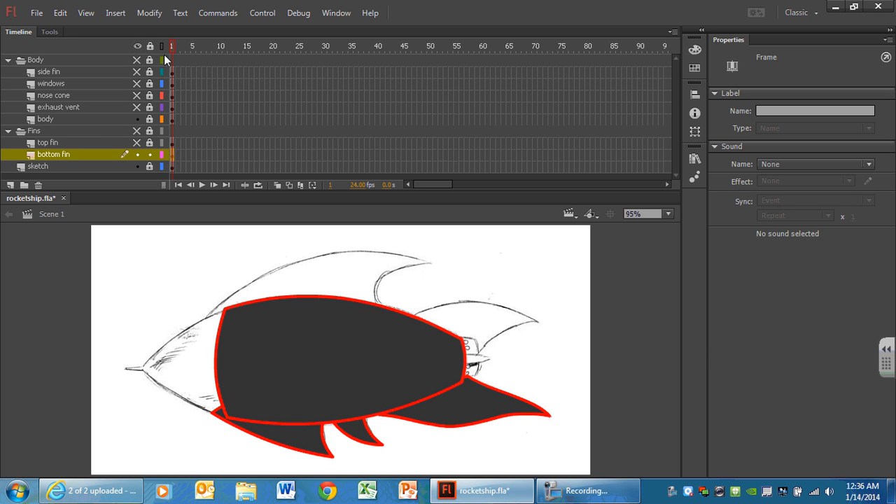
click(162, 119)
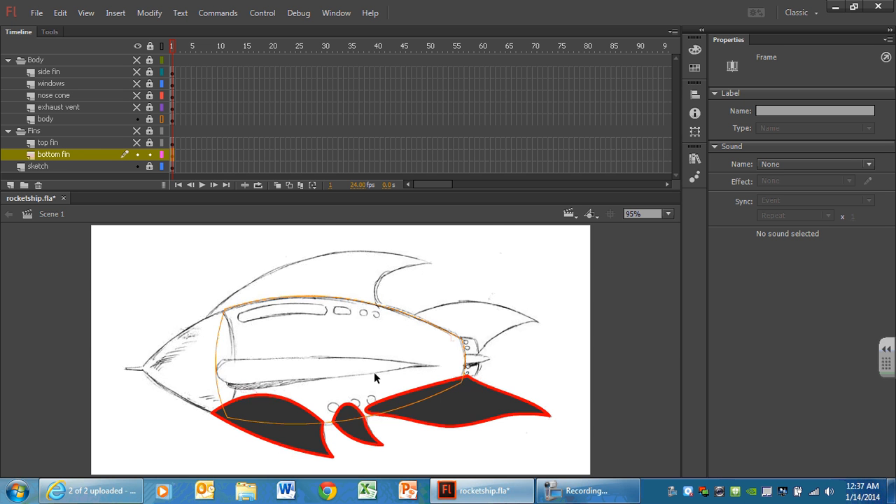
key(ctrl+equal)
drag(295, 351, 319, 261)
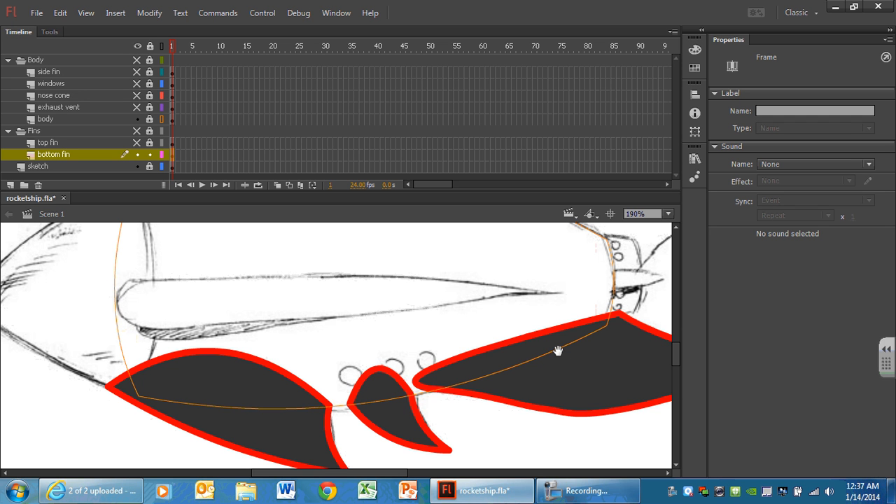
drag(440, 349, 387, 276)
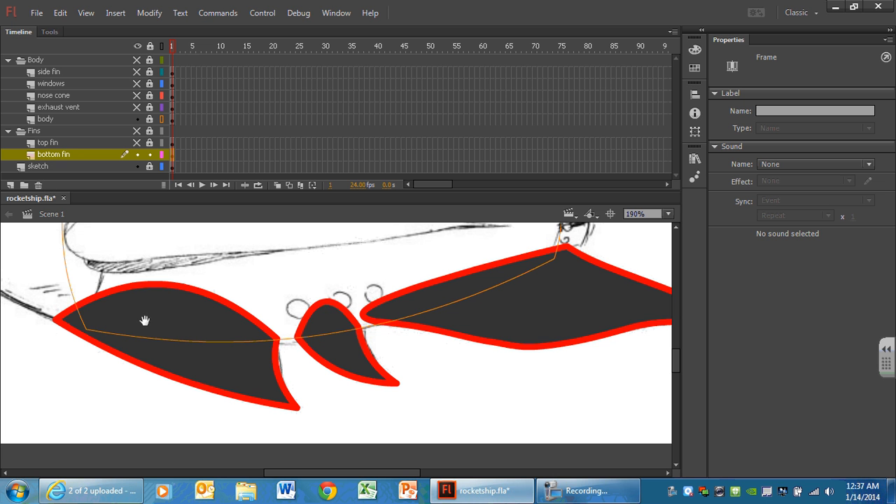
Step: Select all the fin artwork on the bottom fin layer
click(44, 154)
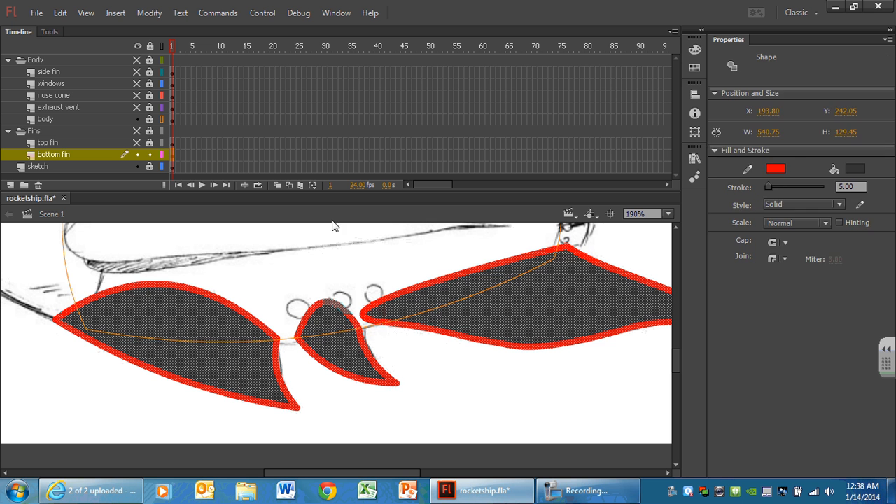
click(77, 254)
drag(26, 242, 631, 329)
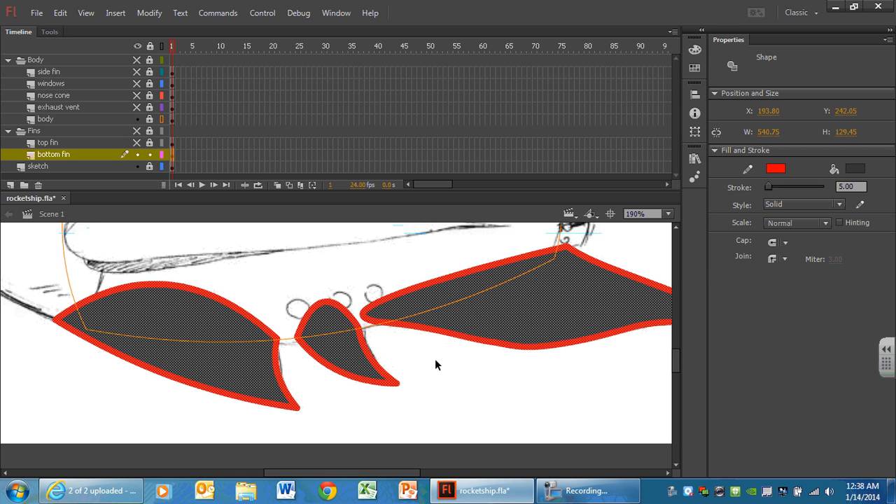
drag(412, 479, 466, 476)
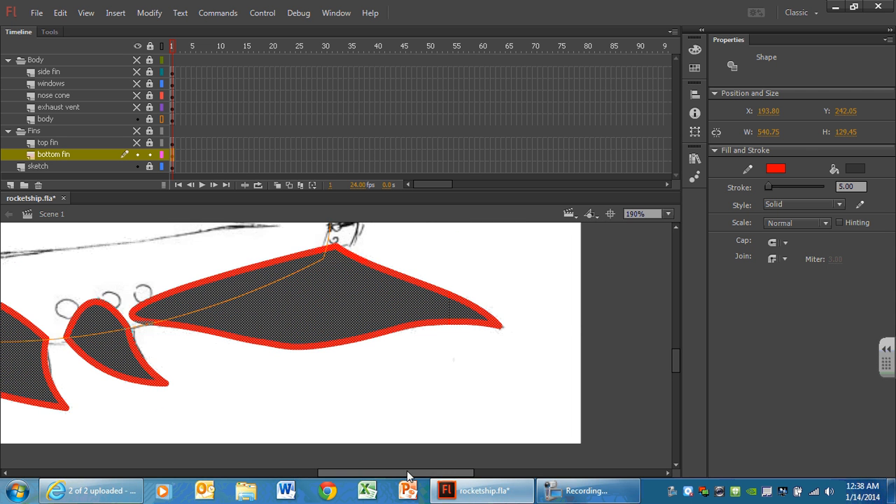
drag(410, 473, 344, 474)
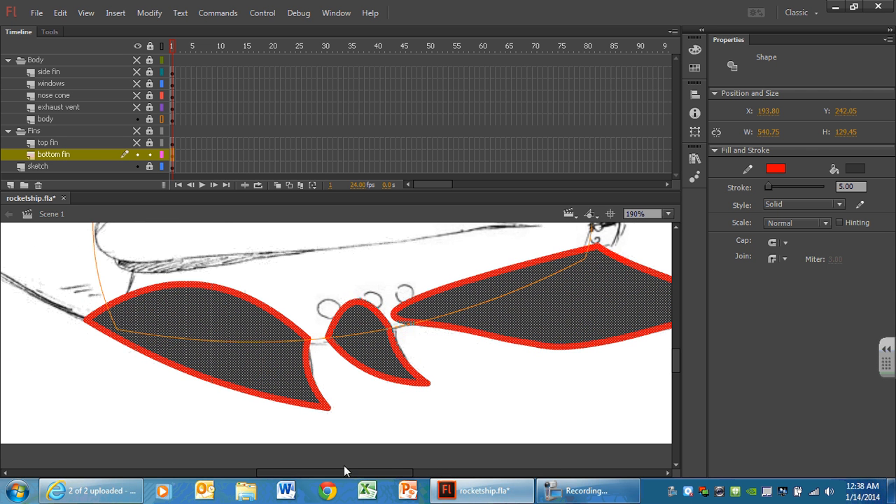
click(129, 234)
click(56, 152)
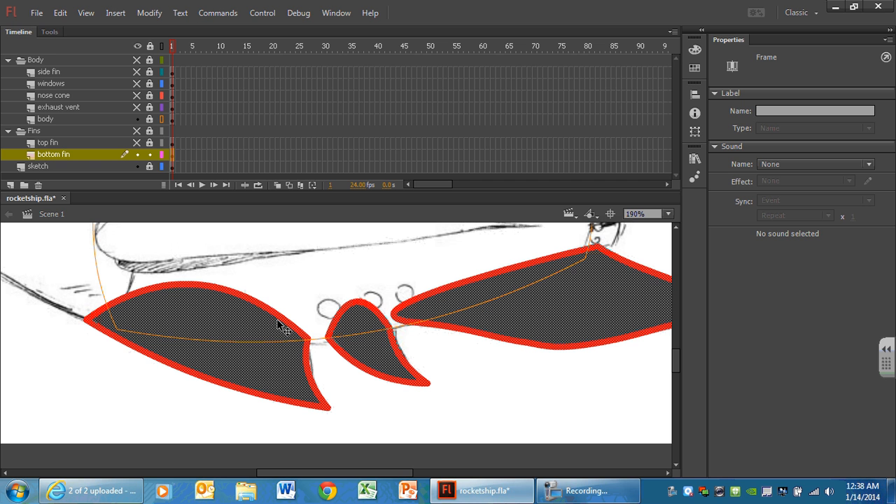
Step: Switch to the Brush and set the fill of the selected bottom fins to dark gray #454545
click(49, 31)
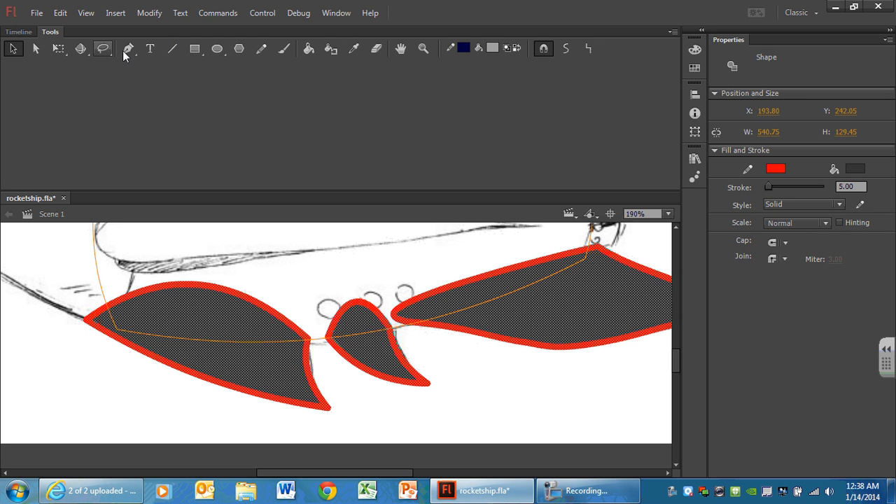
click(284, 48)
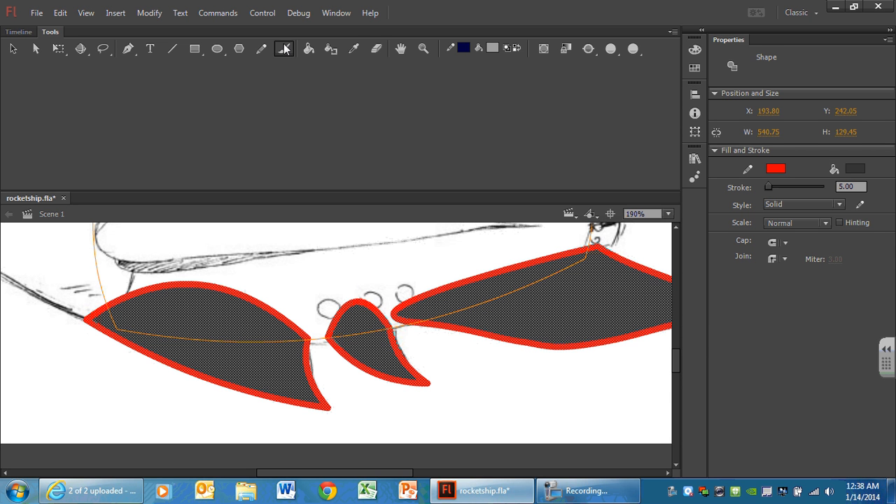
click(492, 48)
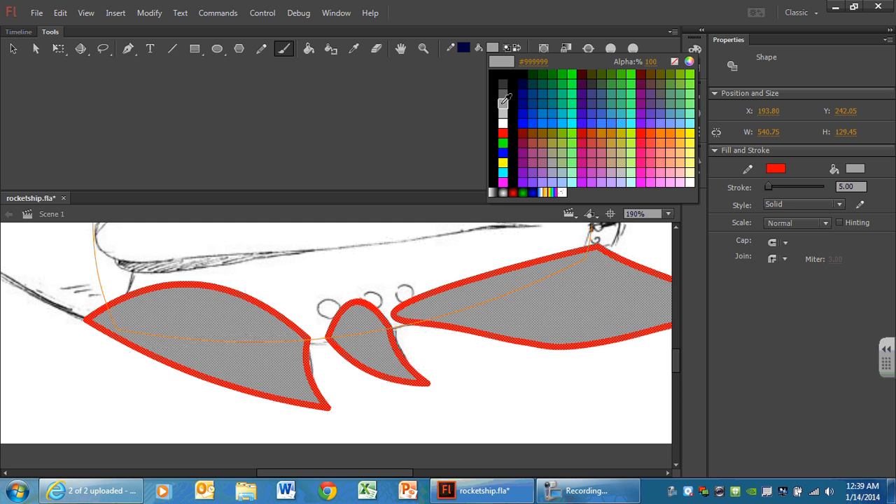
click(367, 85)
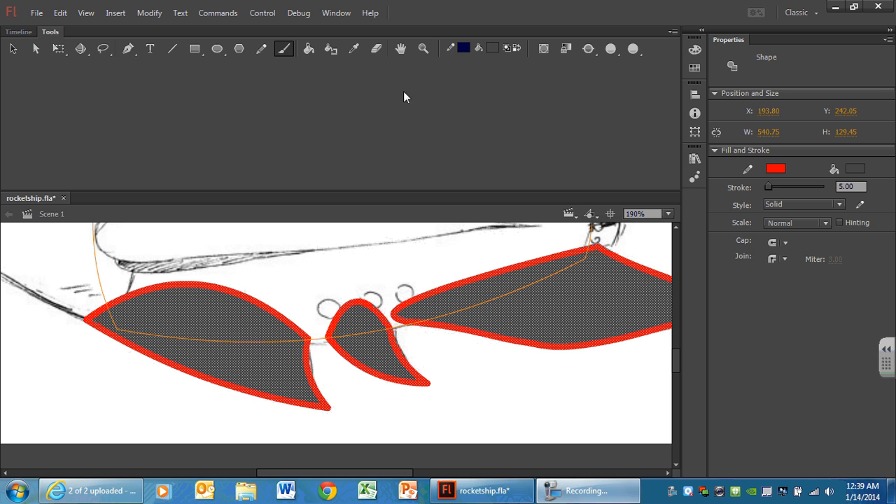
Step: Deselect the bottom fins and choose a light gray fill for the Brush
click(14, 49)
click(85, 279)
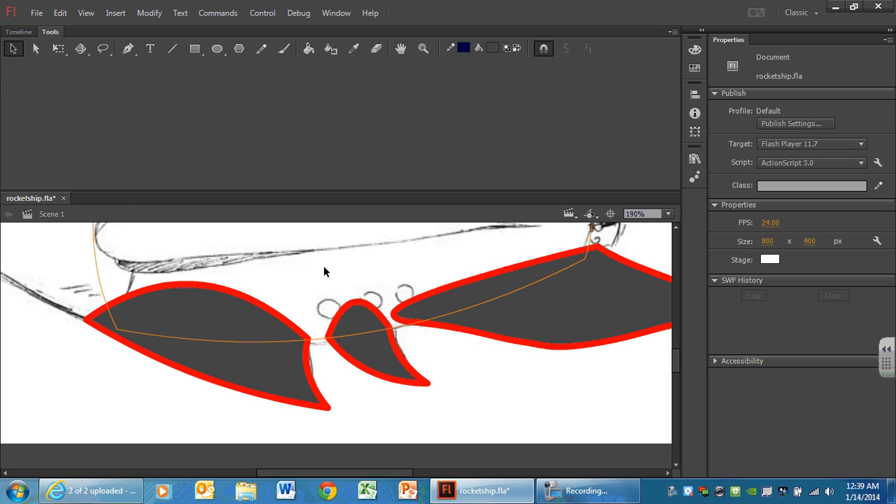
click(285, 51)
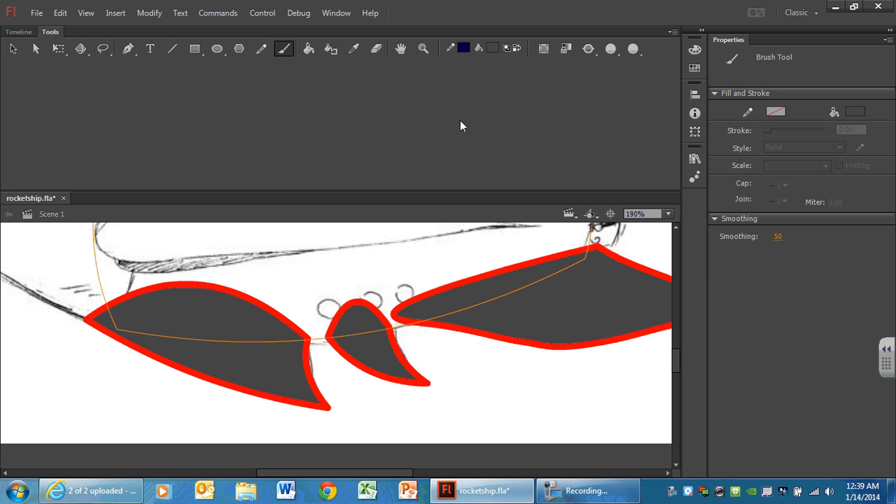
click(493, 48)
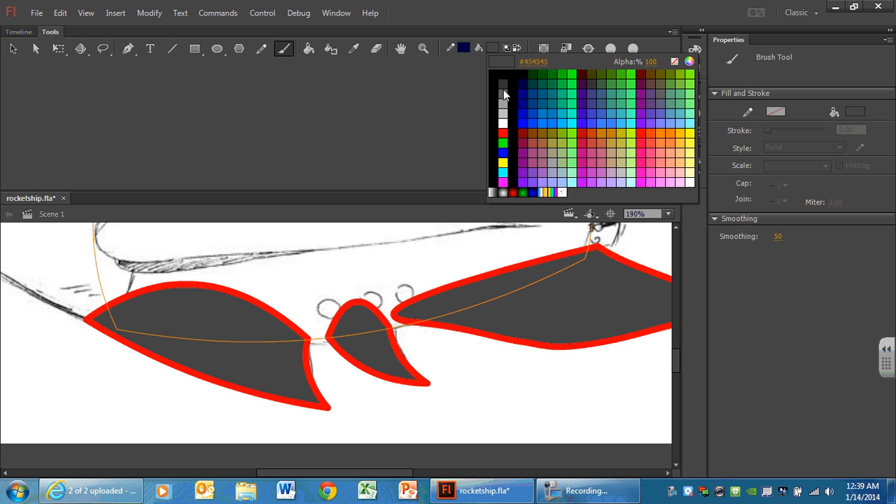
click(505, 131)
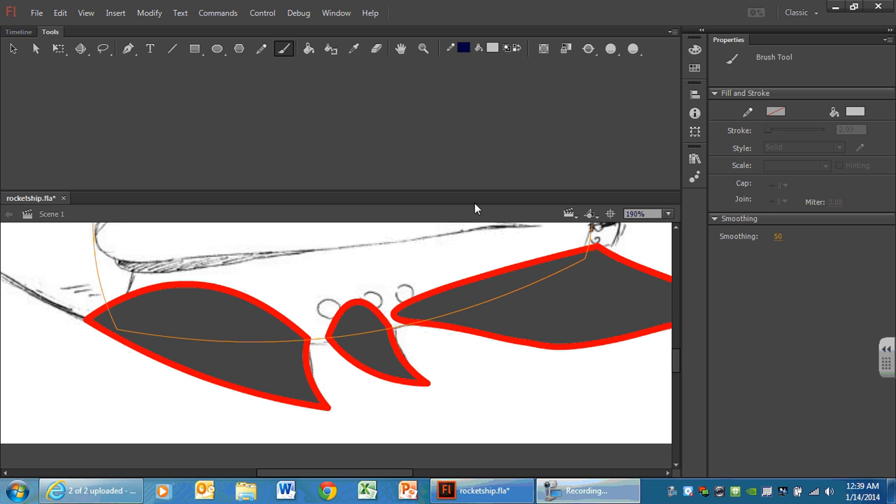
Step: Set the brush mode to Paint Selection
click(589, 49)
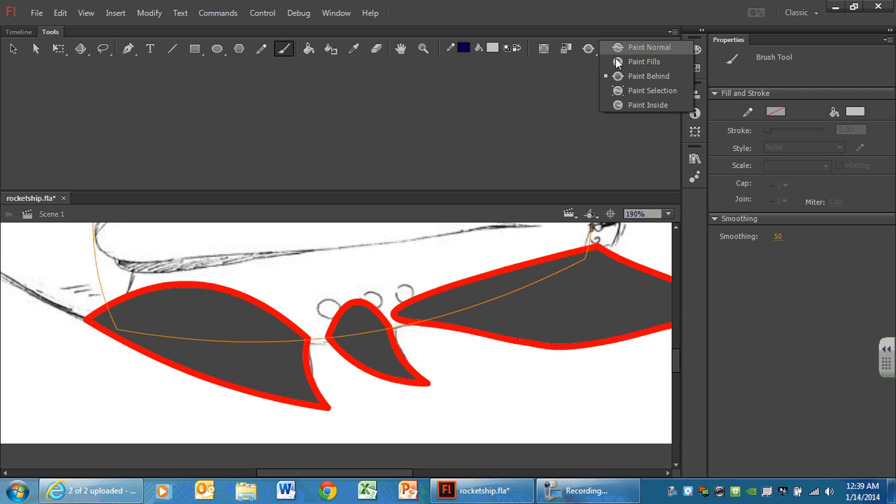
click(635, 91)
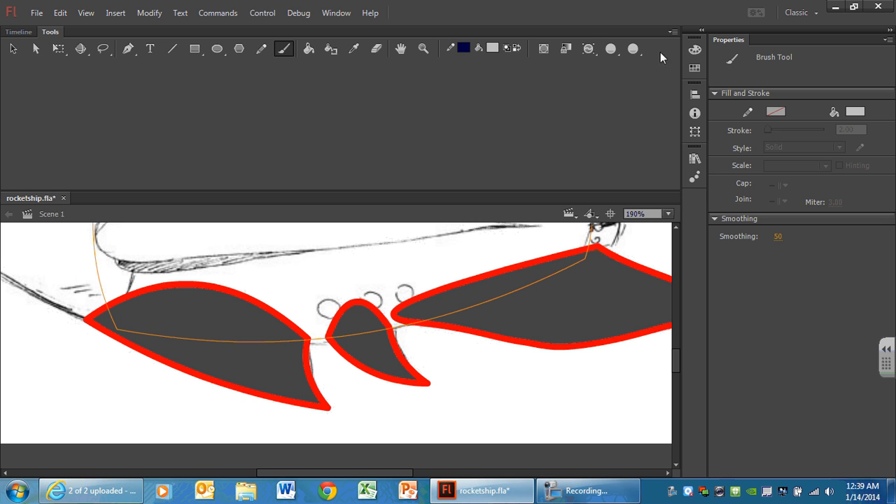
click(586, 49)
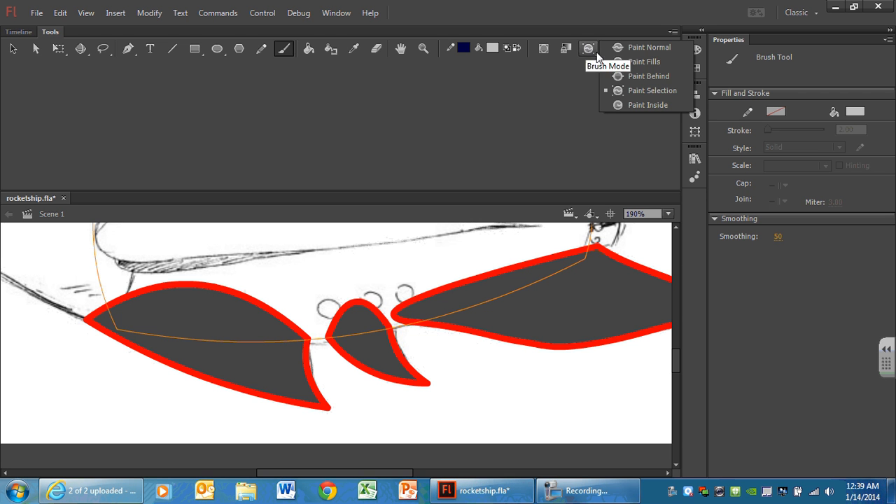
click(626, 90)
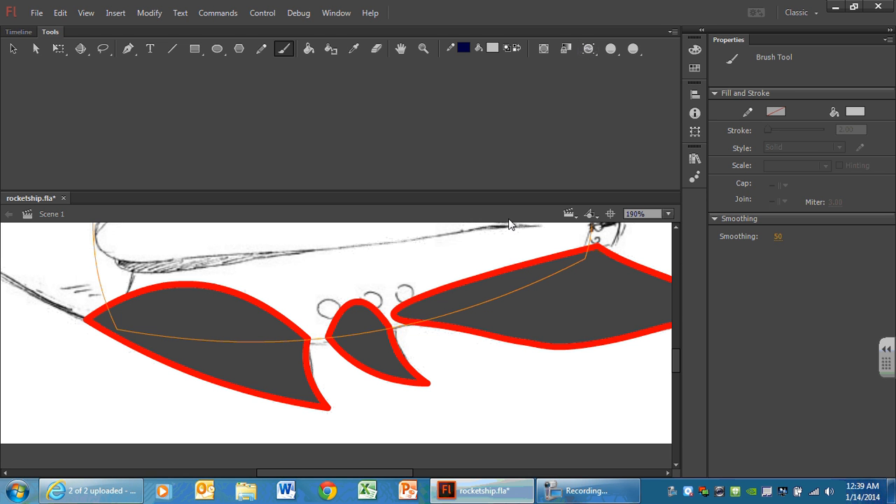
Step: Reselect the bottom fin artwork and paint light gray shadows along the body outline across all three bottom fins
click(26, 31)
click(46, 154)
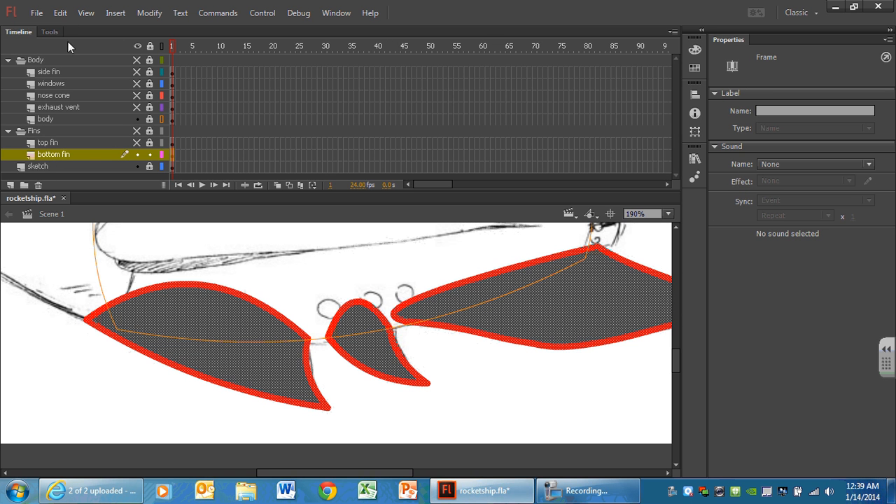
click(56, 31)
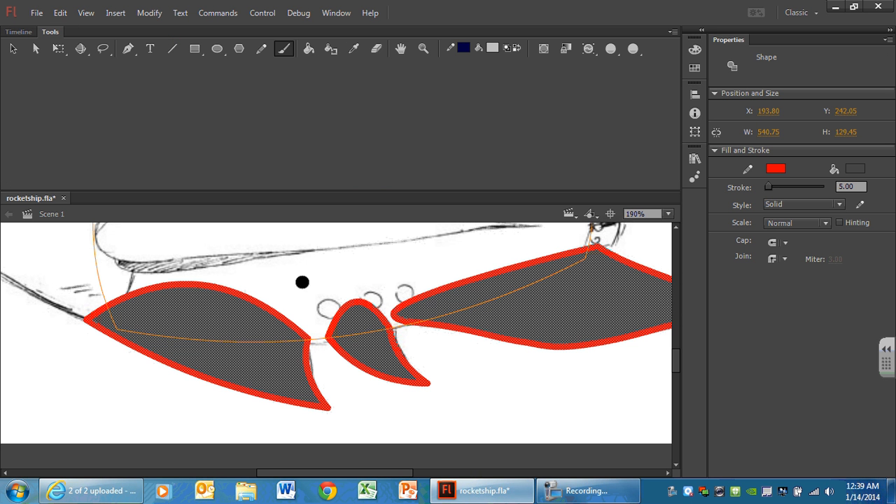
mouse_move(114, 334)
mouse_down()
mouse_move(308, 342)
mouse_move(210, 352)
mouse_move(140, 350)
mouse_move(198, 348)
mouse_move(156, 350)
mouse_move(125, 339)
mouse_move(174, 347)
mouse_move(132, 365)
mouse_move(131, 348)
mouse_move(208, 343)
mouse_move(194, 362)
mouse_up()
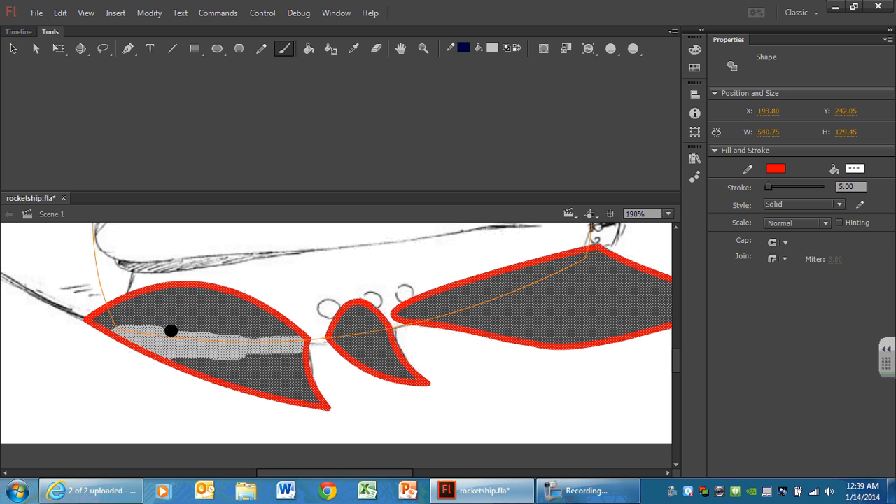
mouse_move(146, 360)
mouse_down()
mouse_move(289, 354)
mouse_move(394, 325)
mouse_move(320, 355)
mouse_up()
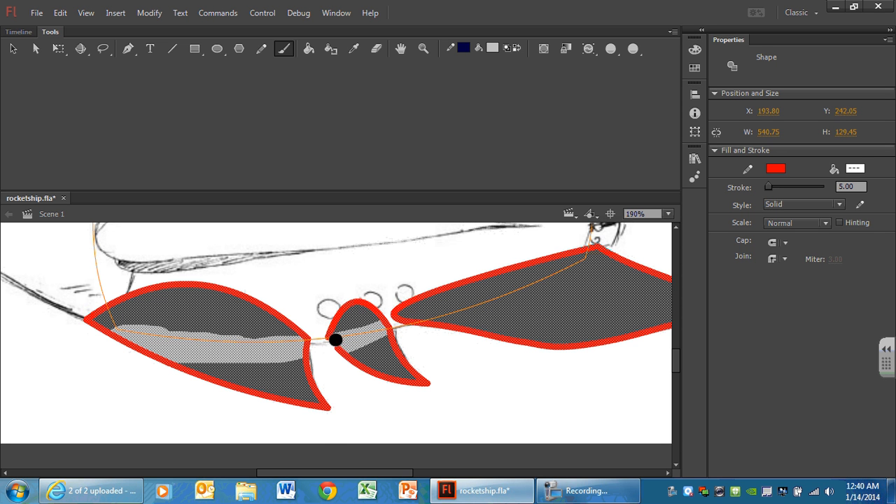
mouse_move(422, 326)
mouse_down()
mouse_move(592, 263)
mouse_move(584, 258)
mouse_move(447, 315)
mouse_move(533, 265)
mouse_move(490, 256)
mouse_move(544, 305)
mouse_up()
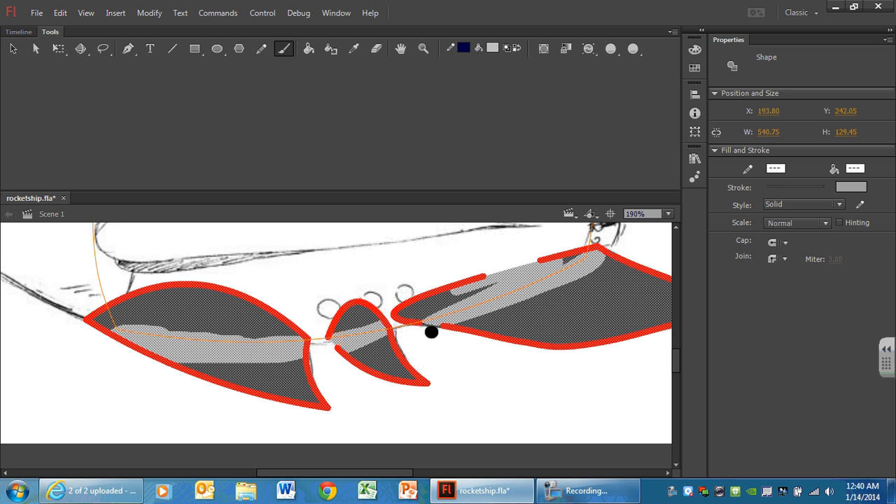
mouse_move(428, 330)
mouse_down()
mouse_move(458, 316)
mouse_move(435, 337)
mouse_move(530, 292)
mouse_move(451, 330)
mouse_move(620, 247)
mouse_up()
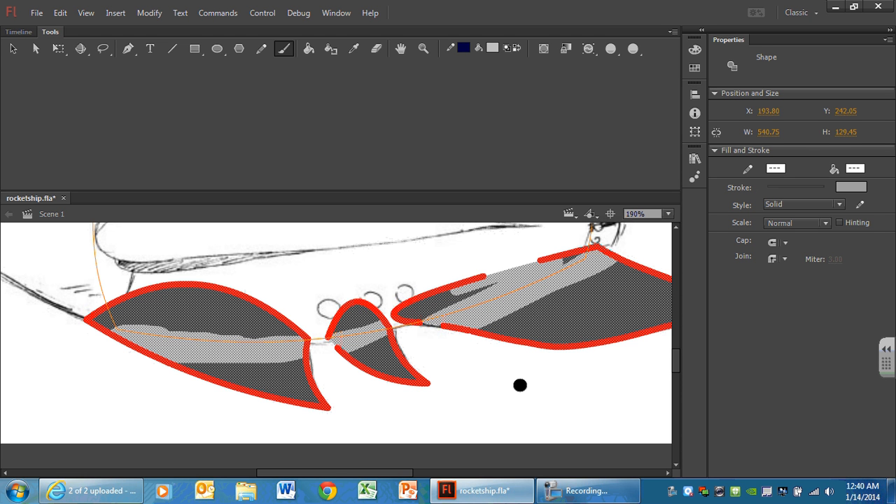
Step: Show all layers, return the body layer to its filled display, and deselect the fins with the Selection tool
click(16, 32)
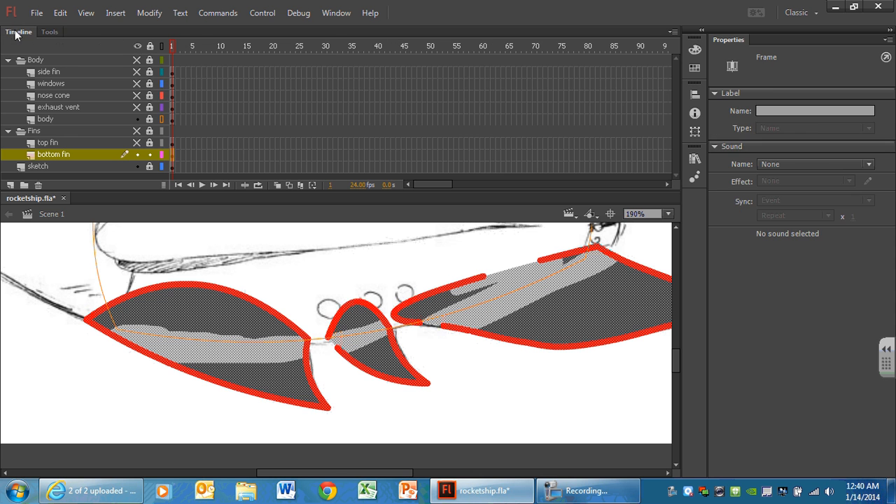
click(138, 45)
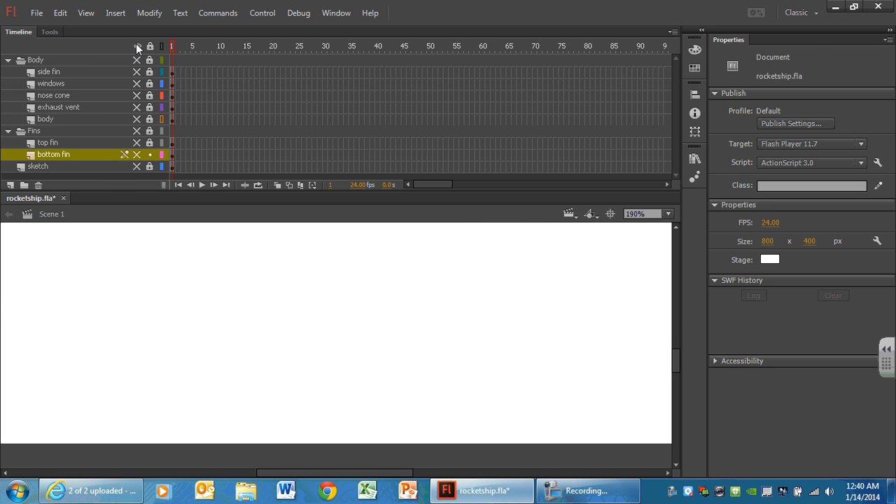
click(137, 44)
click(161, 120)
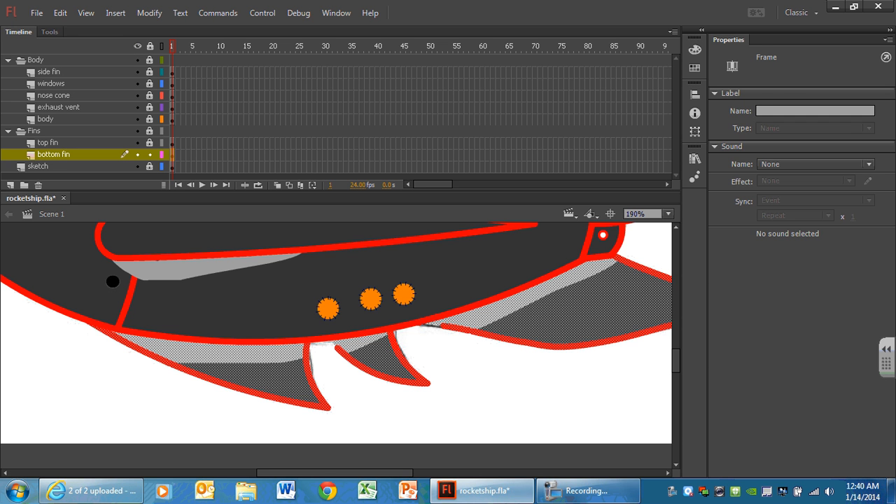
key(v)
click(566, 388)
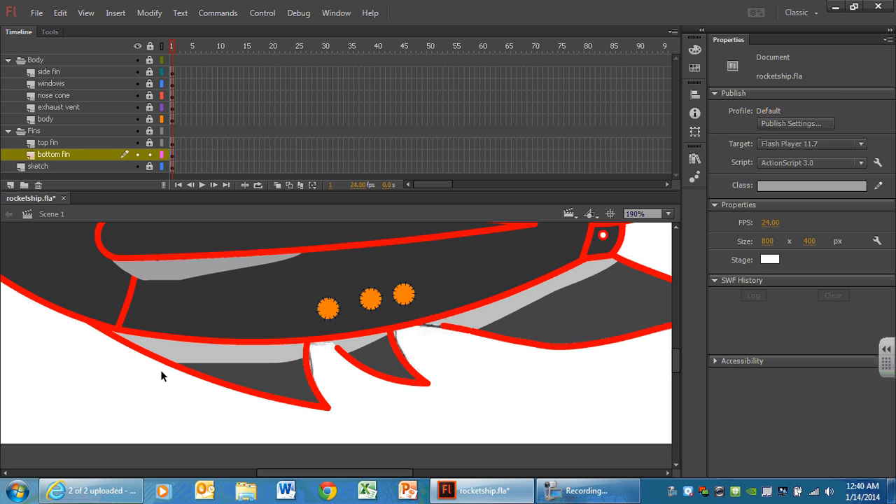
Step: Dock the tool set beside the timeline and stage, and narrow it to a single column
click(47, 33)
drag(49, 34, 2, 161)
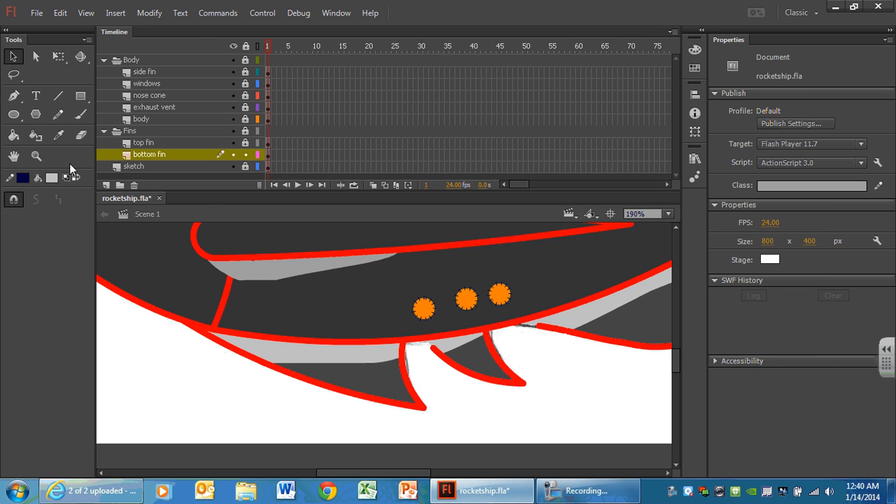
drag(95, 189, 26, 190)
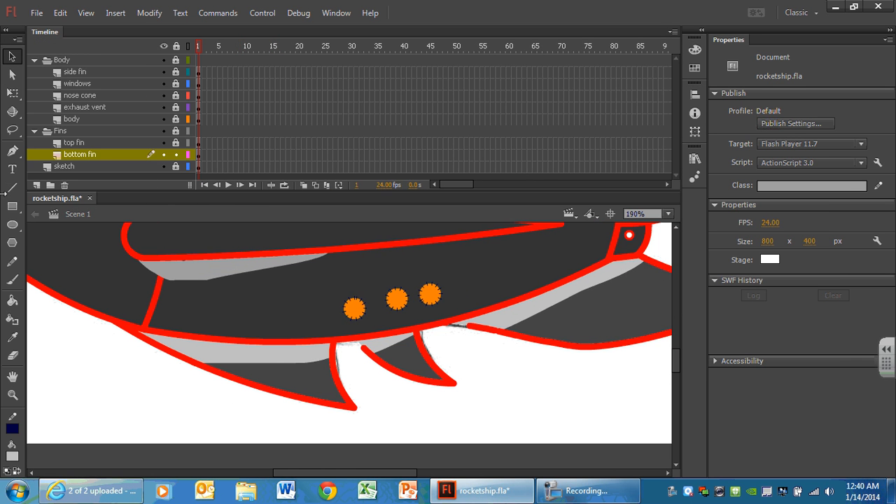
Step: With the Ink Bottle tool, set a red solid stroke of 5 and fill the outline gaps on the middle and rear bottom fins
click(12, 319)
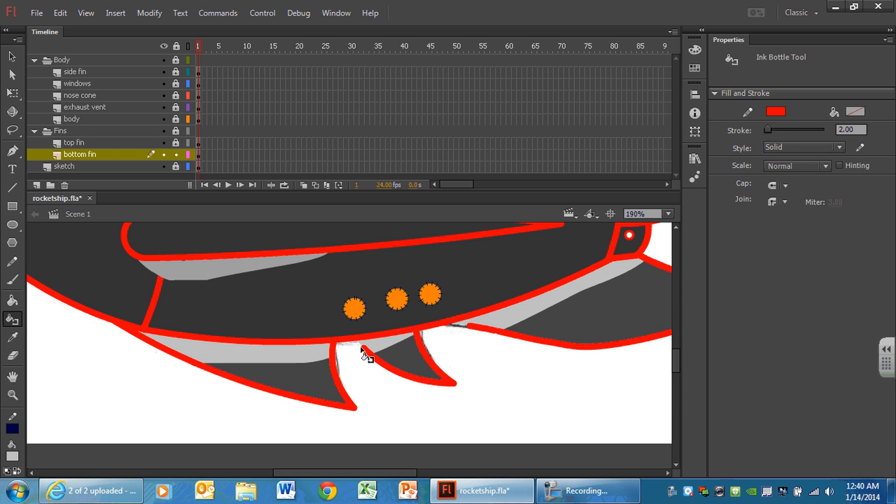
drag(835, 130, 783, 127)
text(5)
click(461, 326)
click(359, 345)
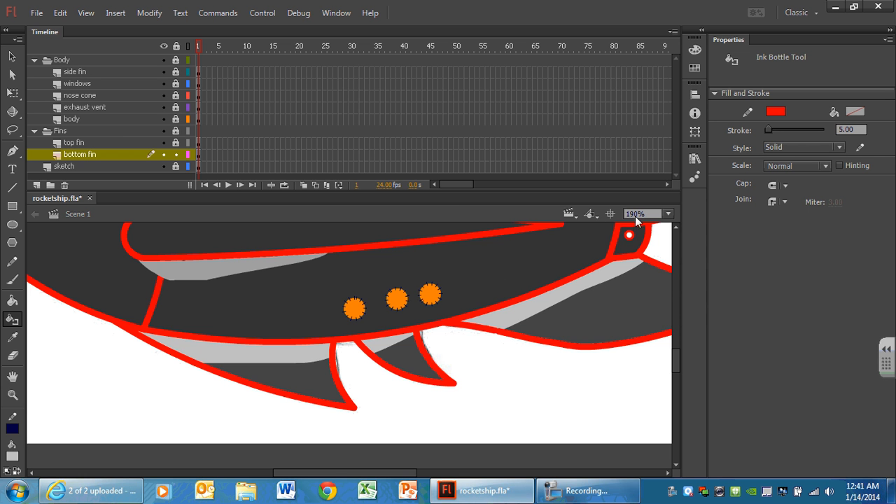
Step: Save the rocketship file and lock the bottom fin layer
click(669, 215)
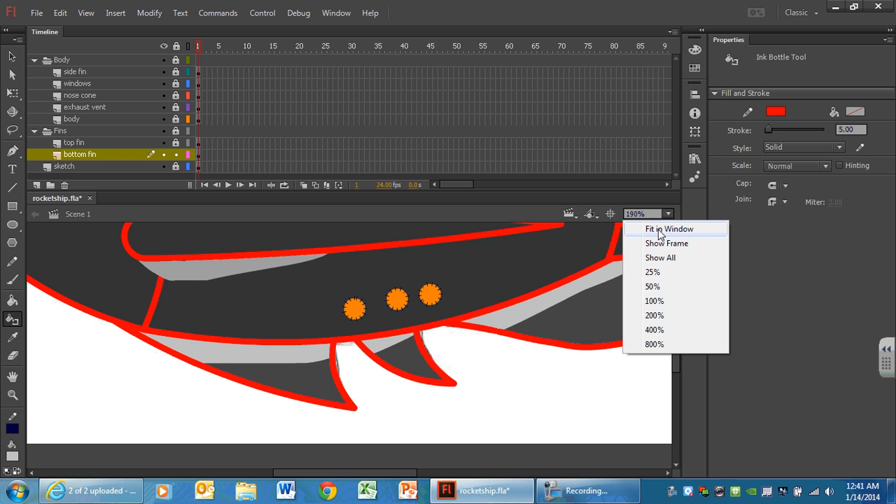
click(660, 234)
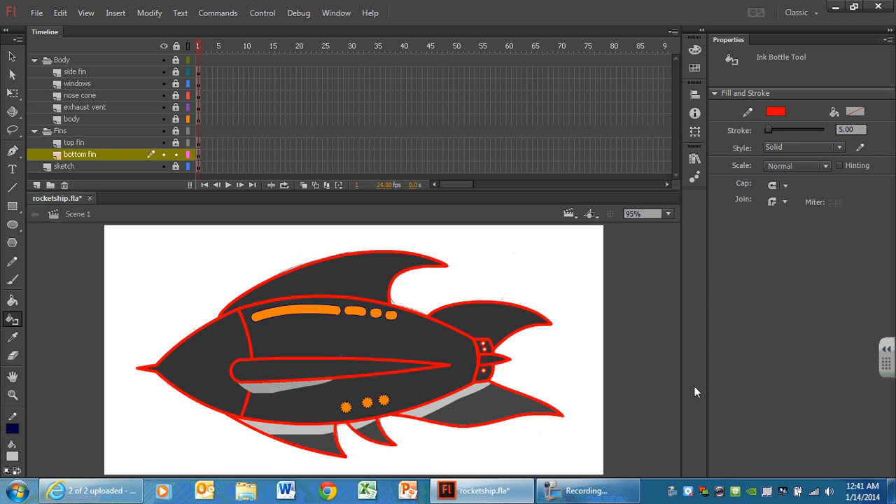
click(37, 13)
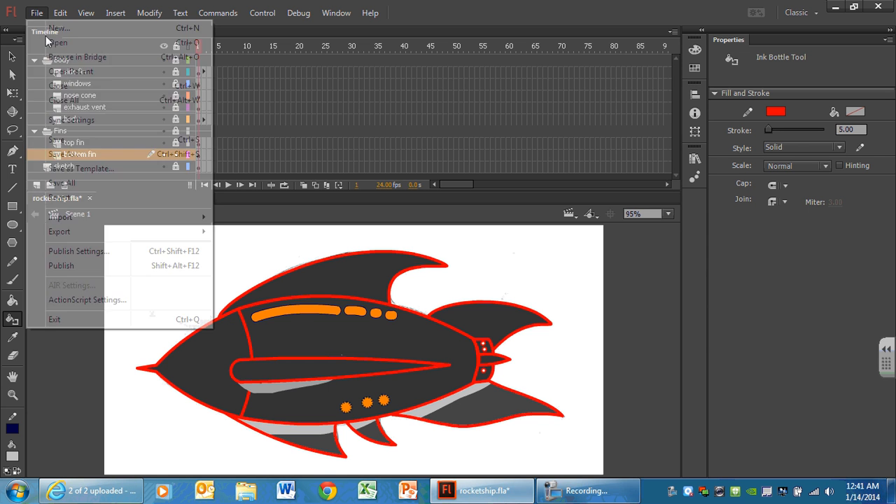
click(56, 141)
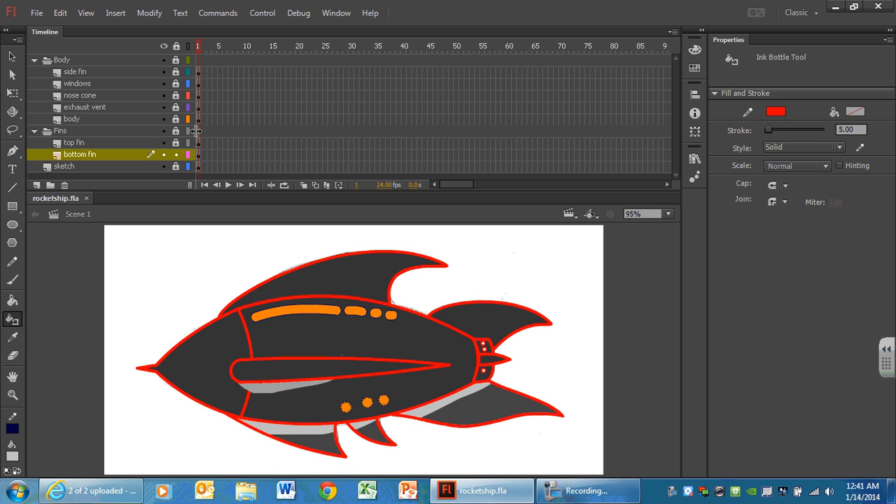
click(176, 154)
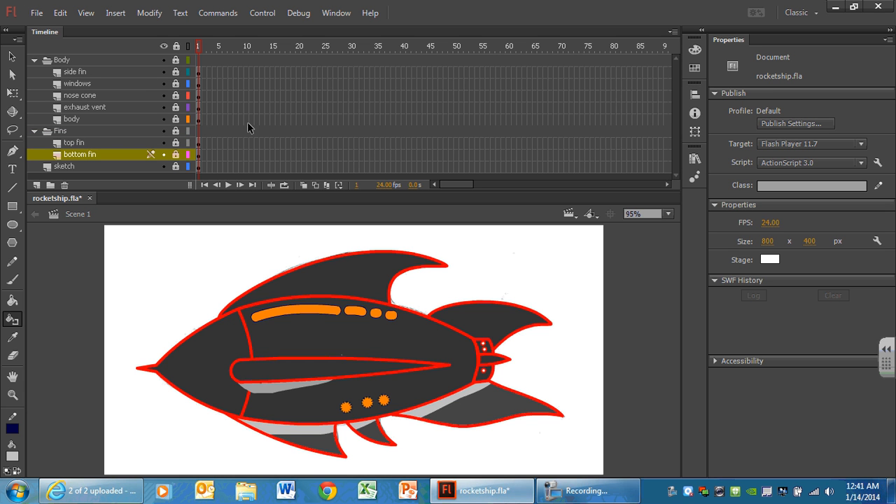
click(587, 491)
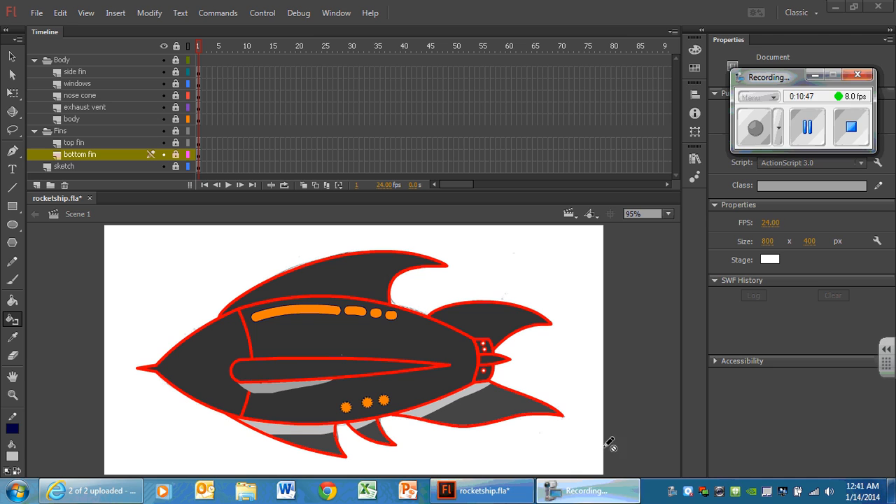